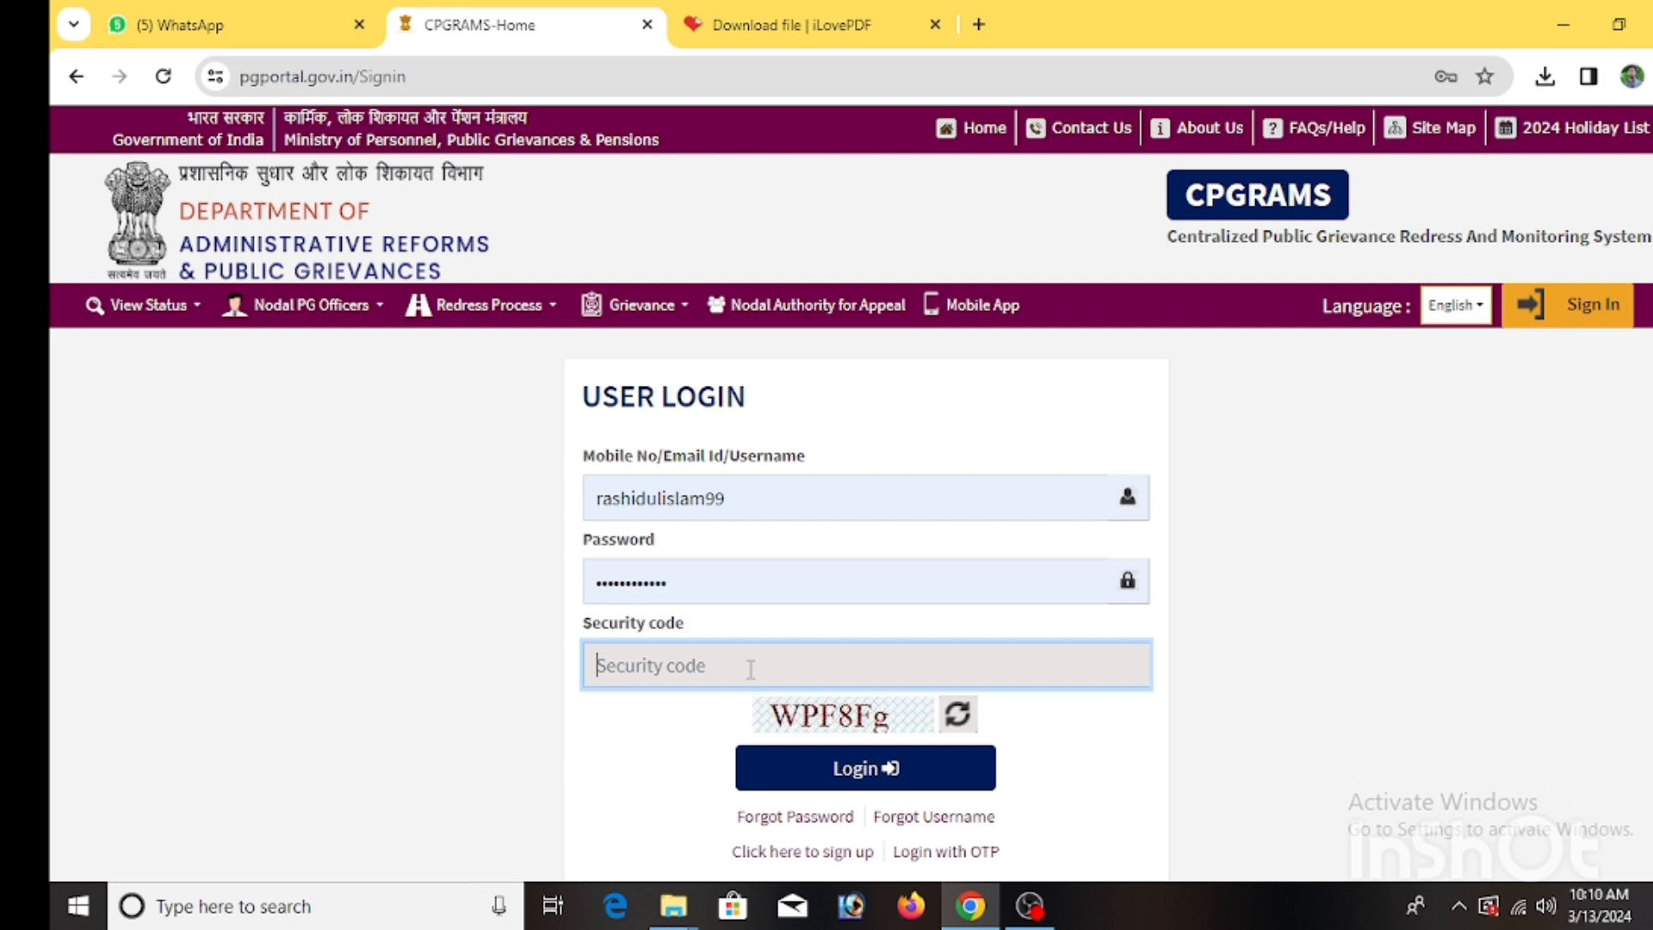
Log in to CPGRAMS with the account credentials and the security code.
text(WPF)
key(BackSpace)
key(BackSpace)
key(BackSpace)
text(WPF8Fg)
click(856, 767)
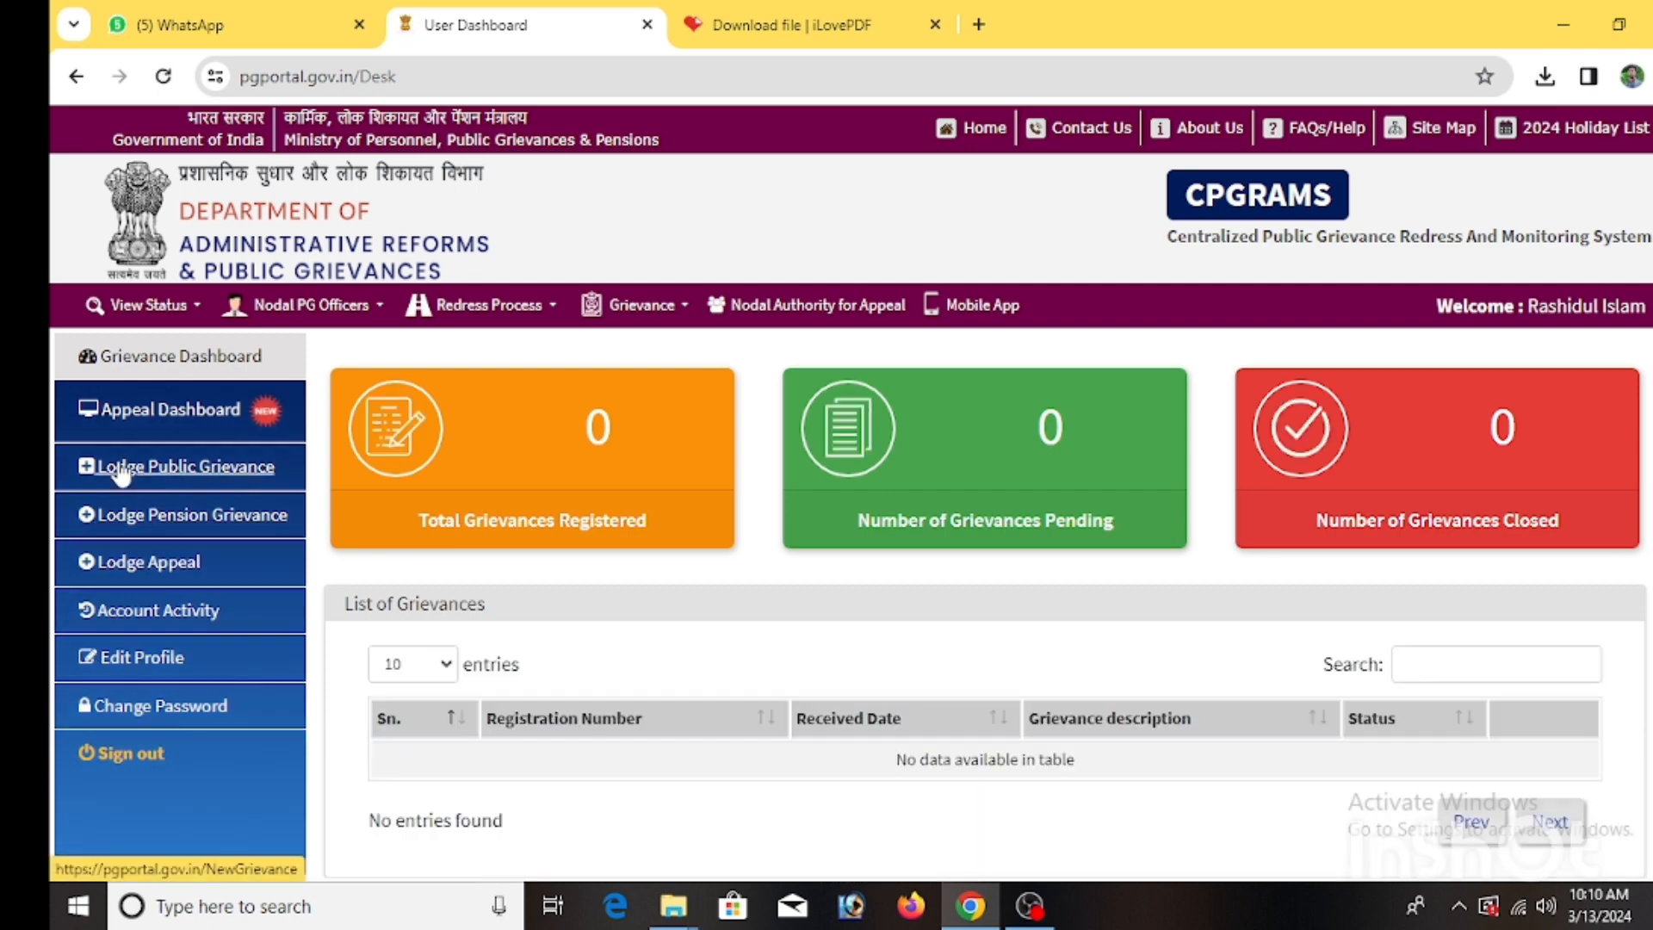
Start a new public grievance, agree to the 'I agree' terms, and submit.
click(123, 472)
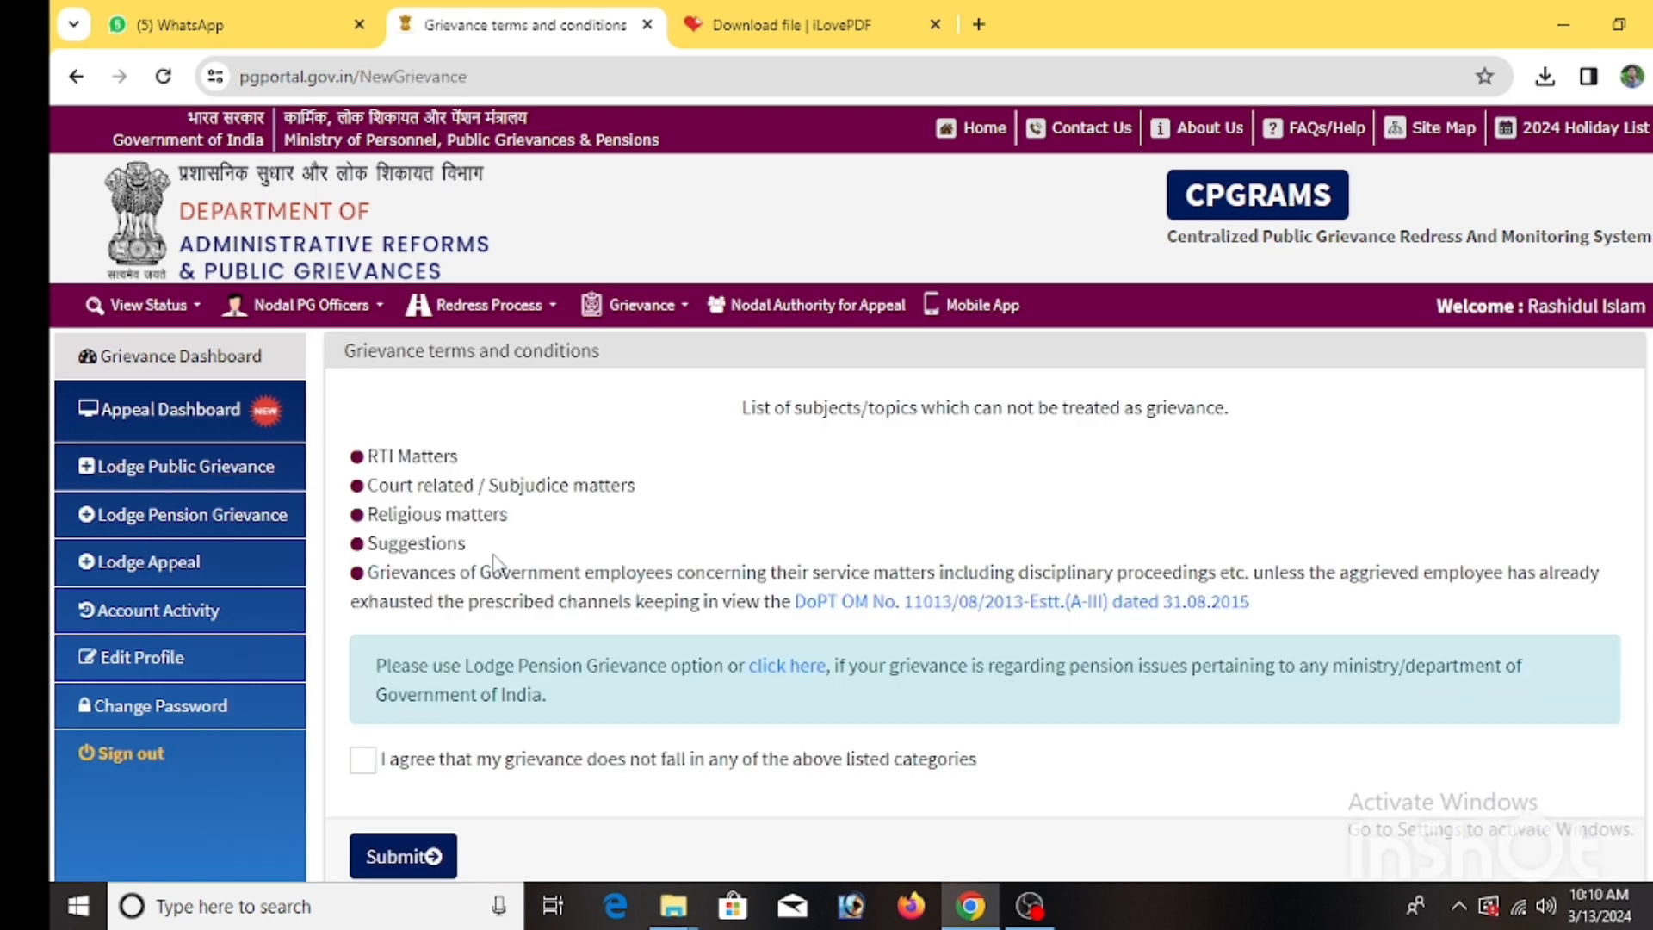
scroll(440, 639, down, 3)
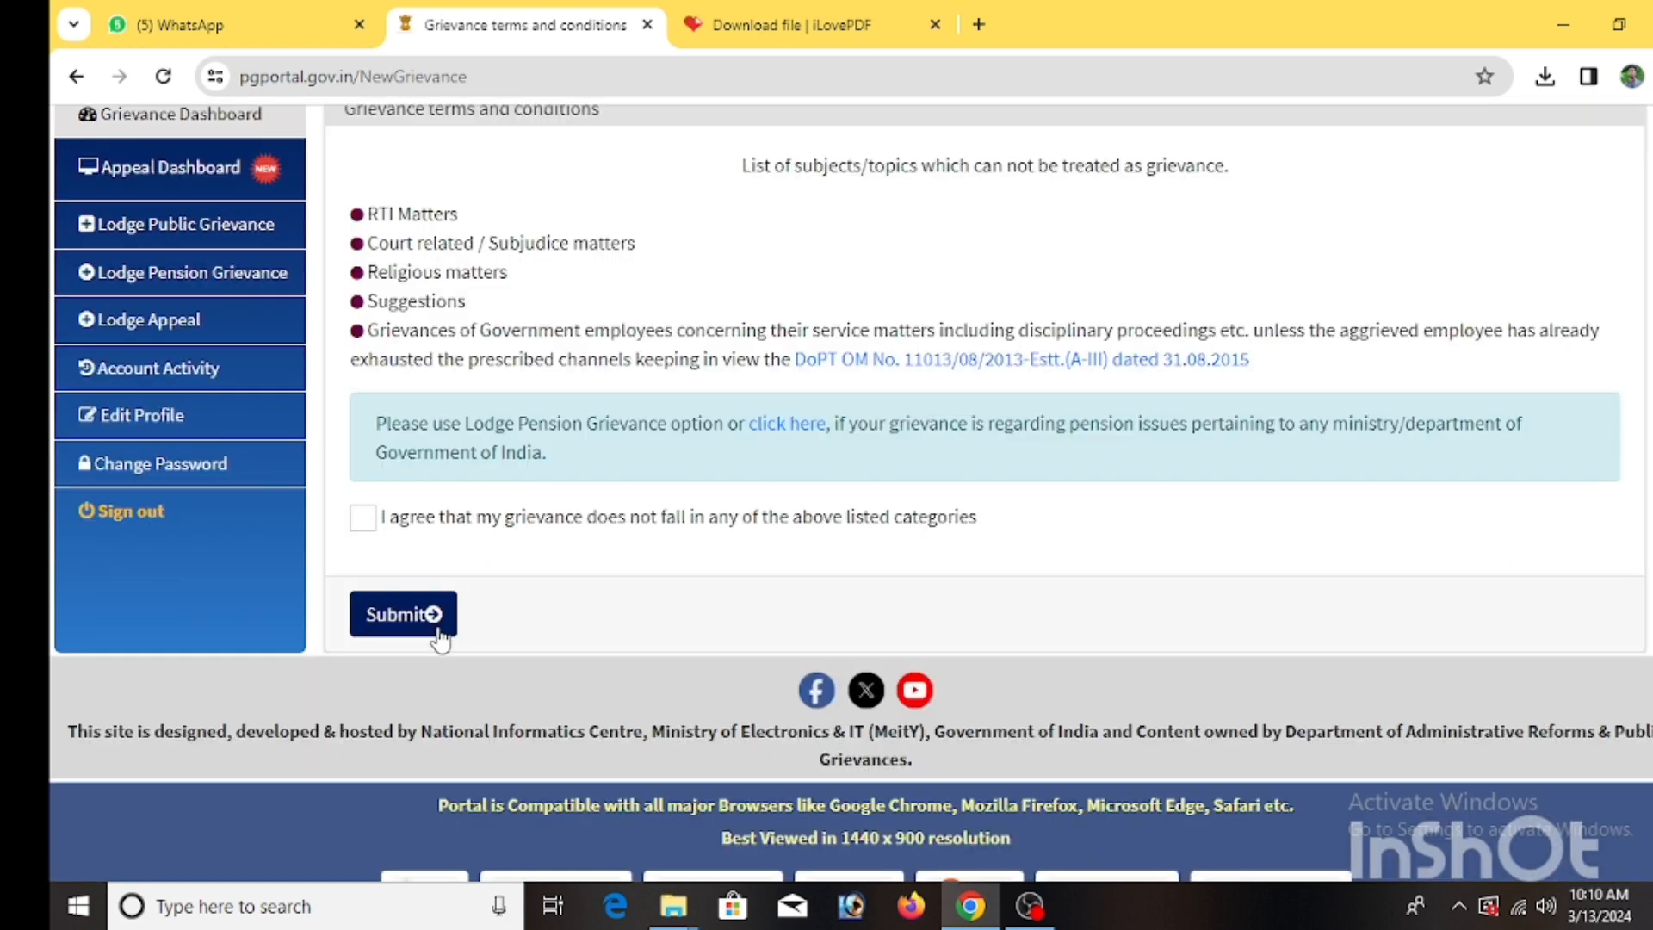
click(363, 517)
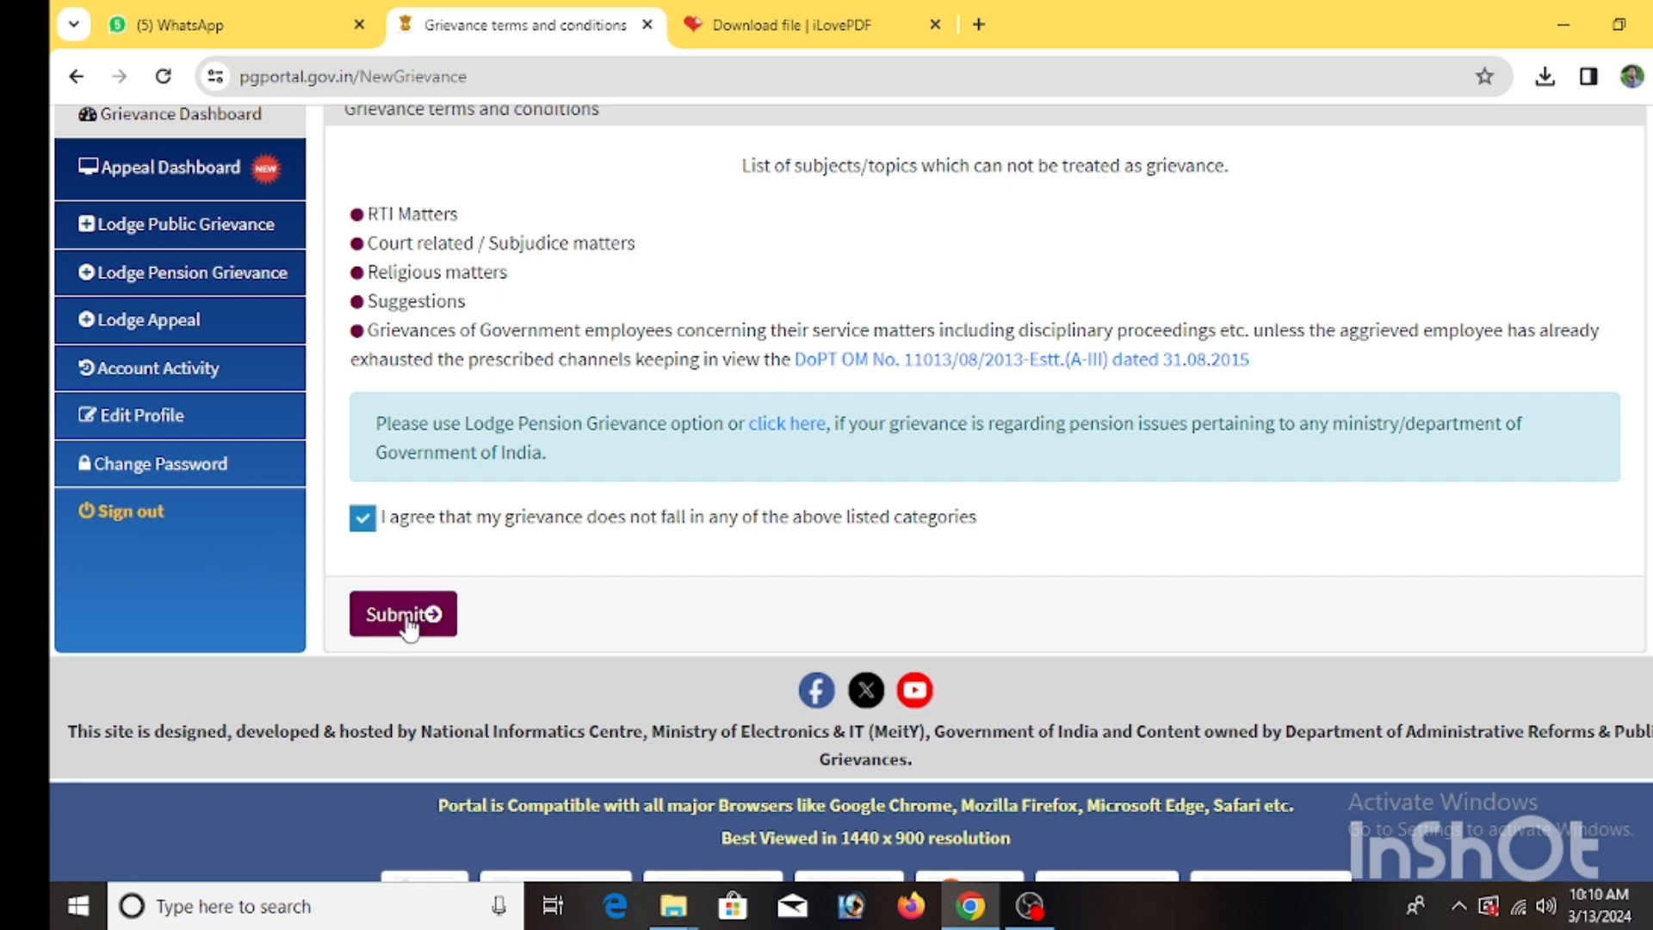
click(407, 620)
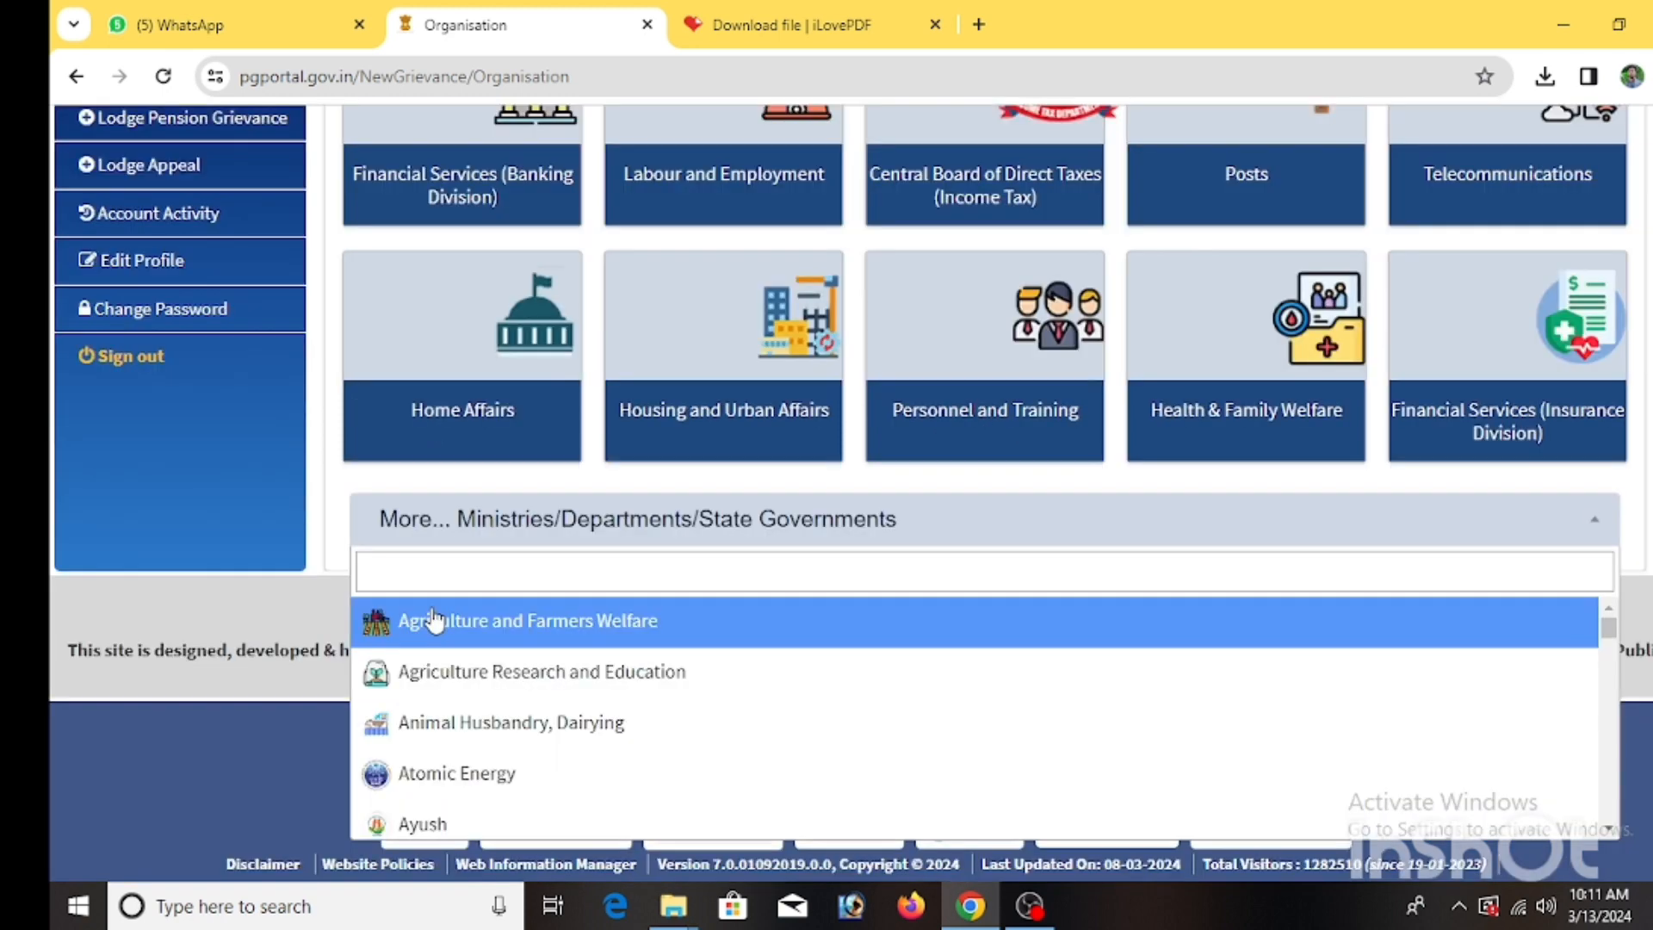
Search the additional ministries for 'ru' and select Rural Development.
text(ru)
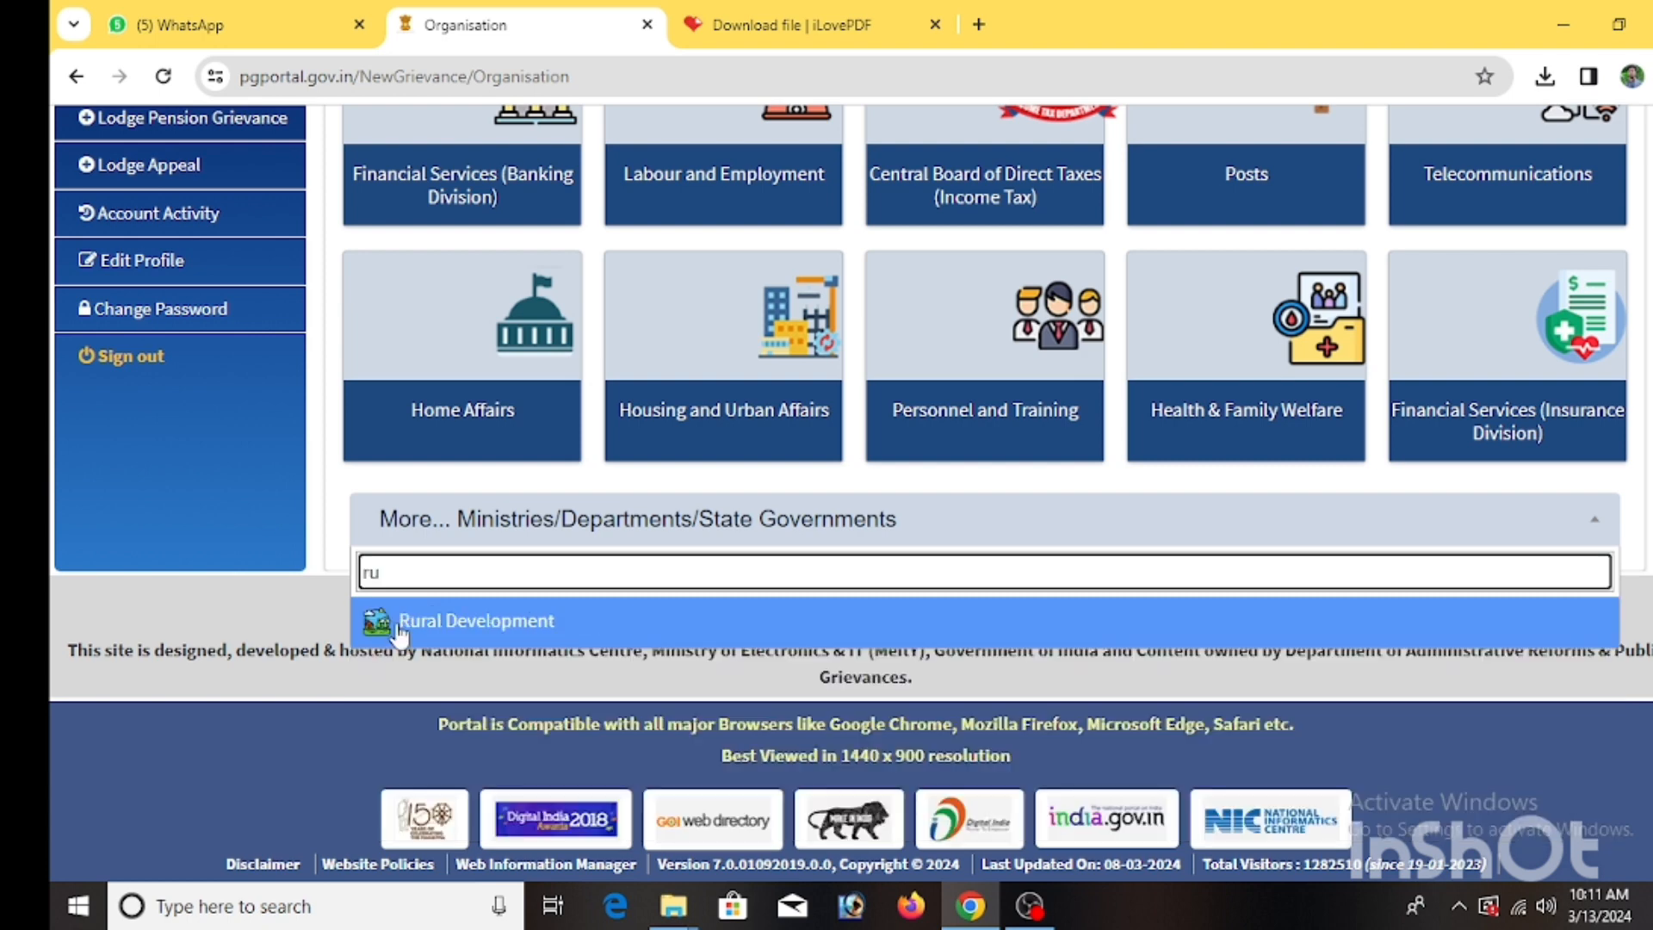
click(400, 624)
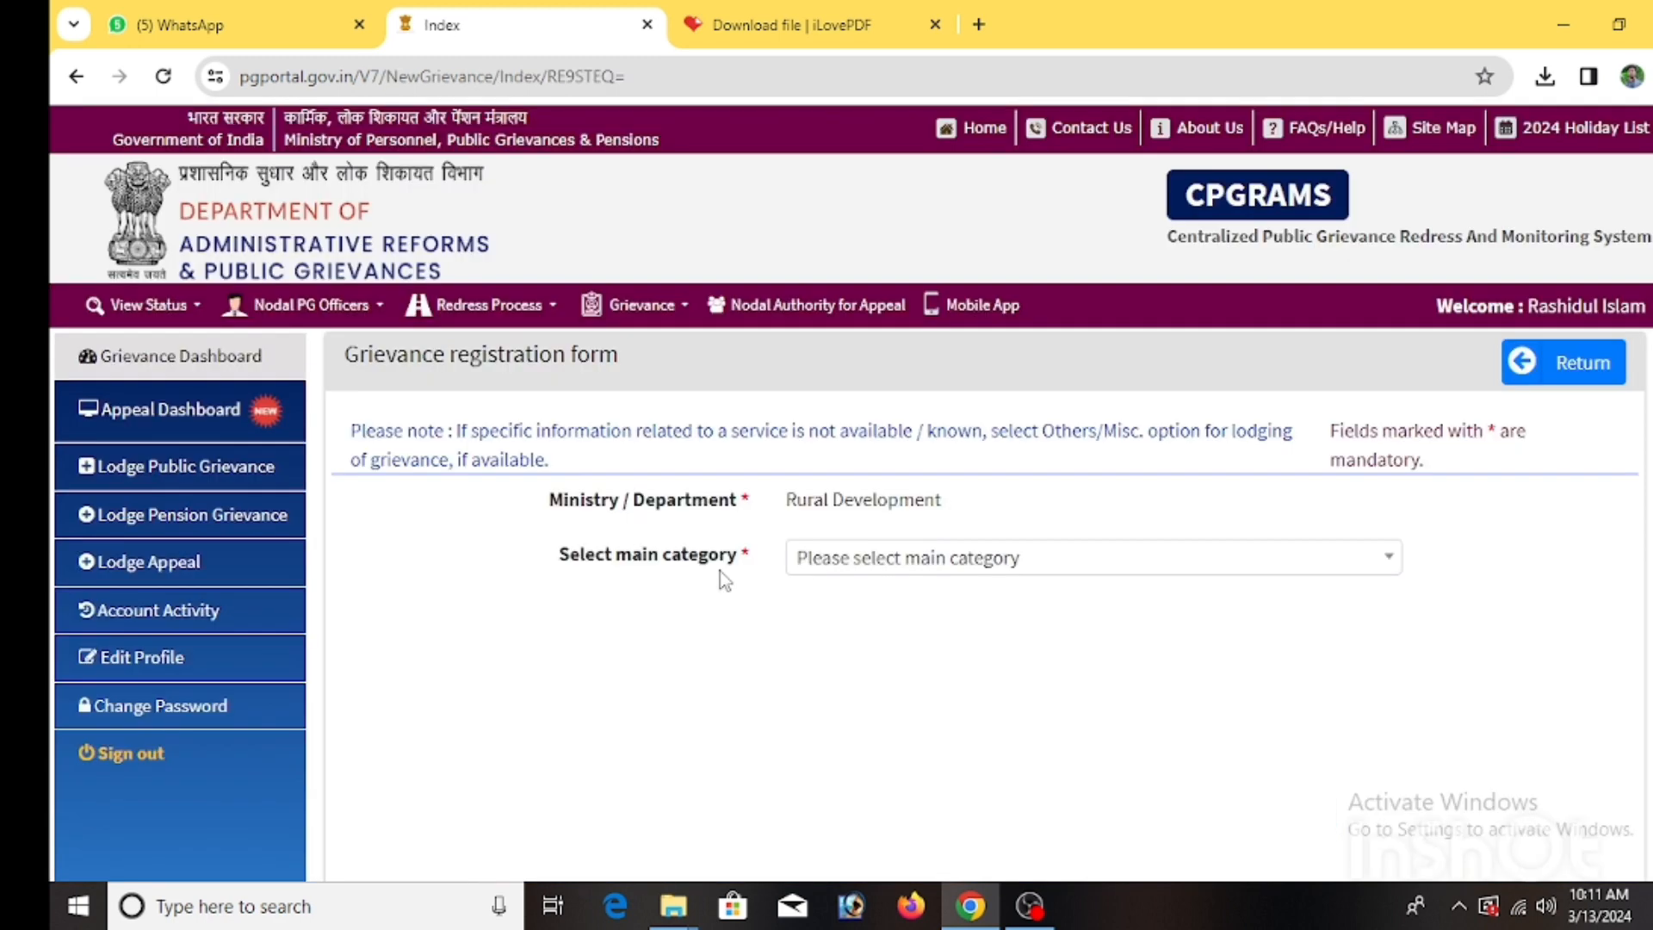
Set the main category to Pradhan Mantri Awaas Yojana - Gramin.
click(904, 559)
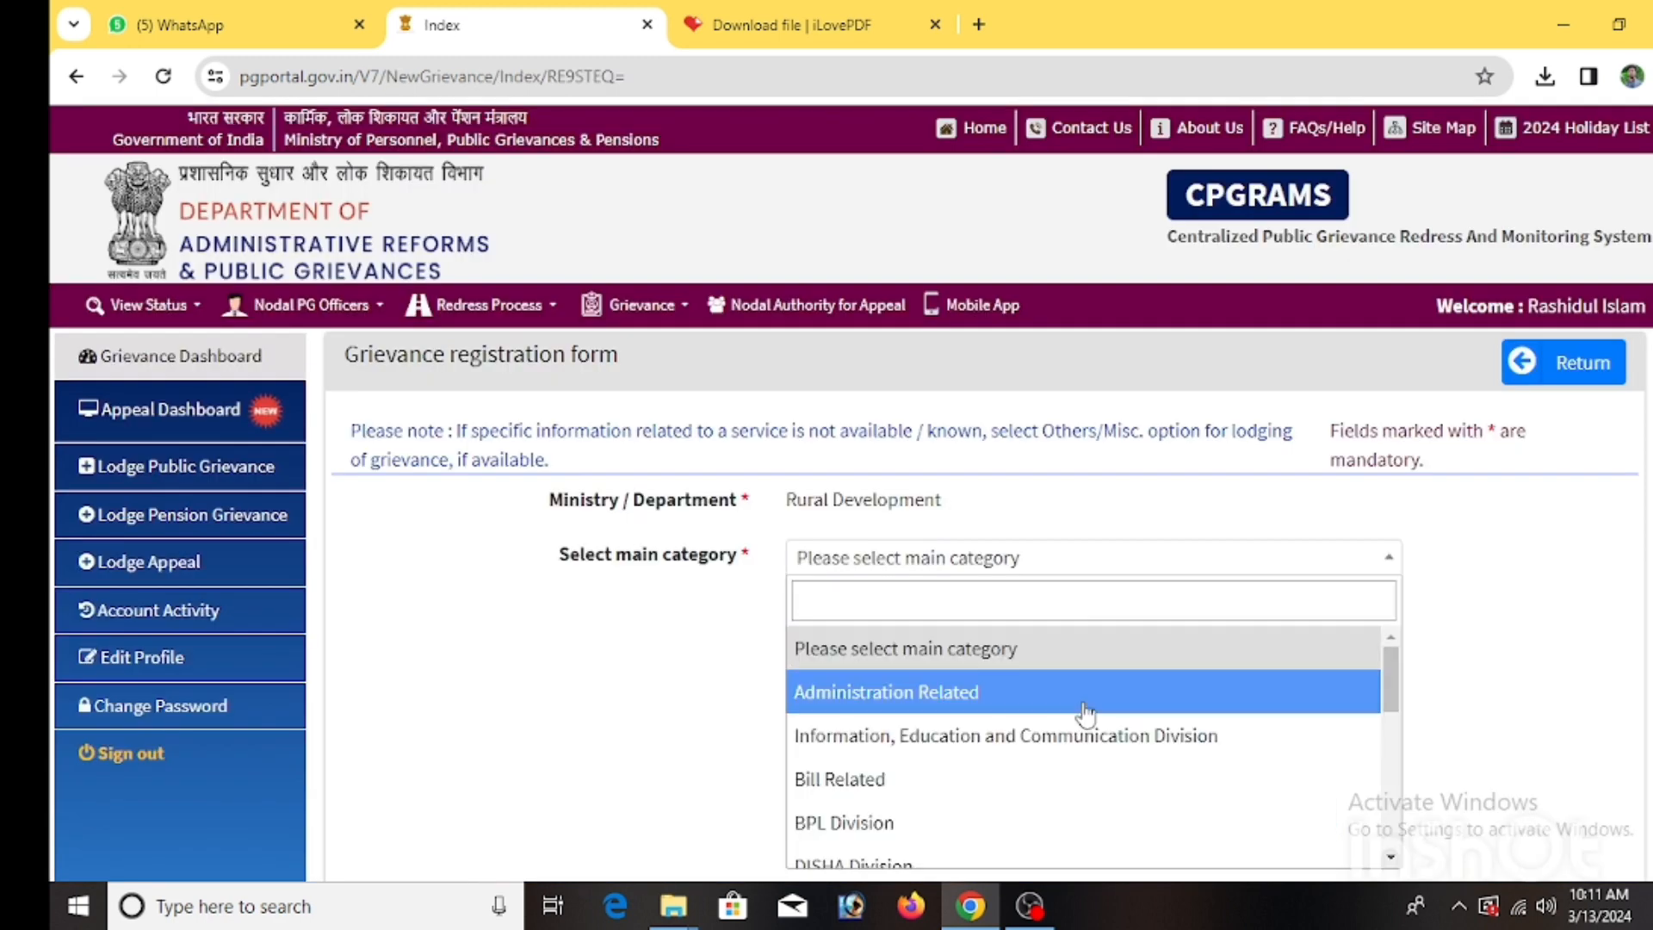
scroll(990, 689, down, 3)
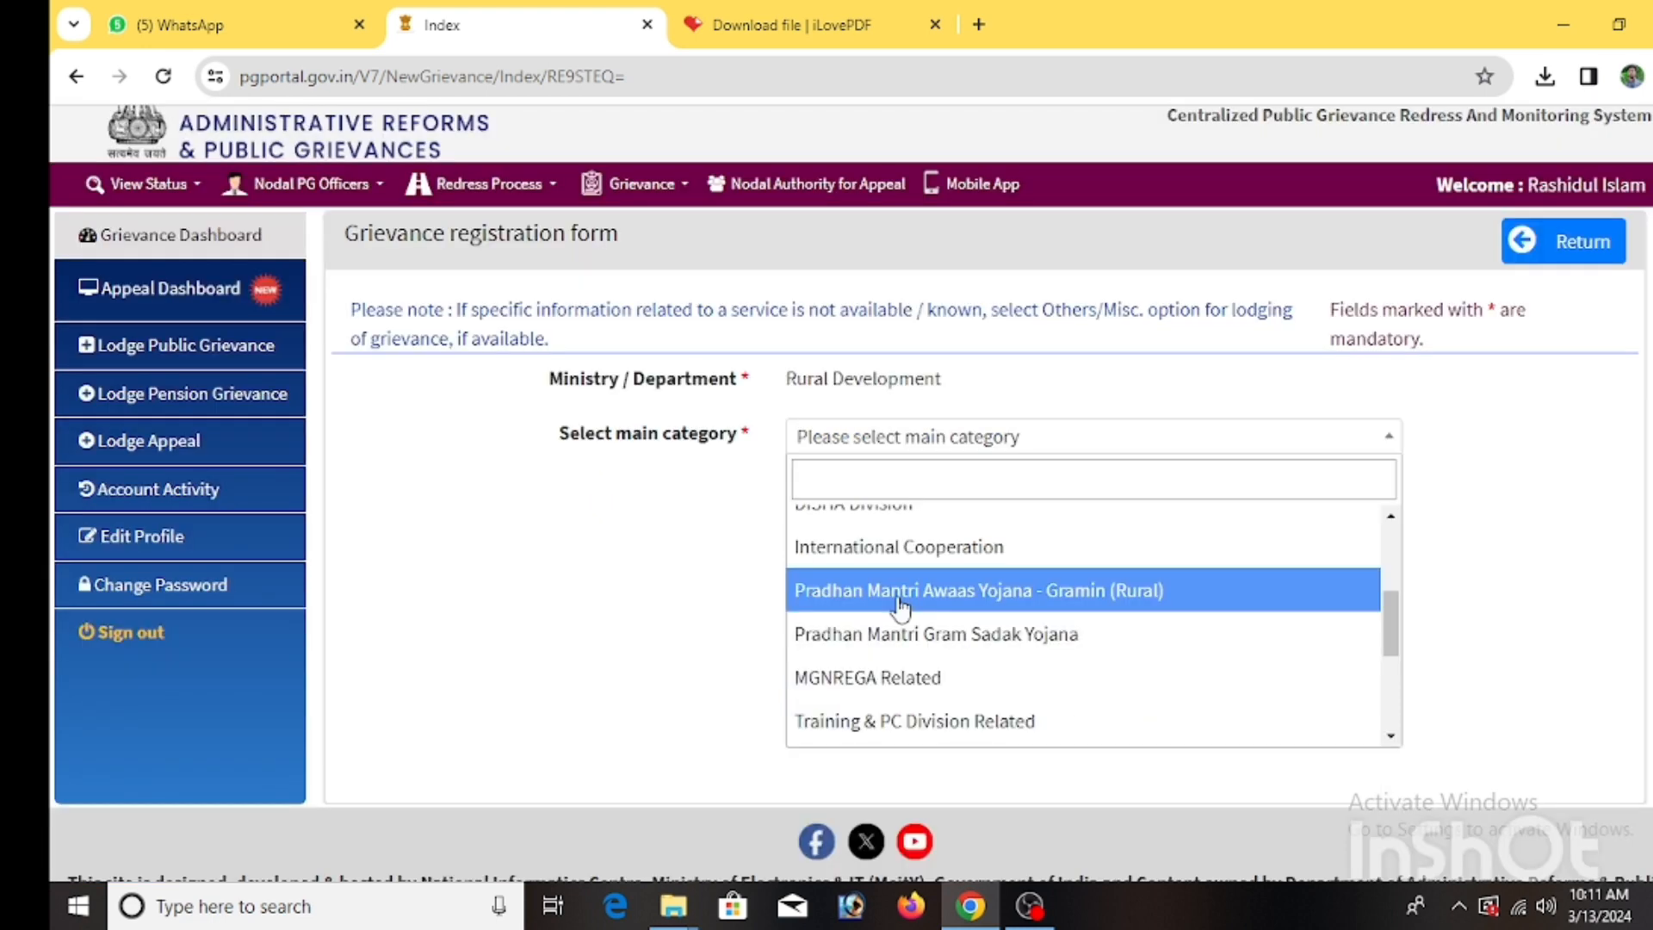
click(899, 594)
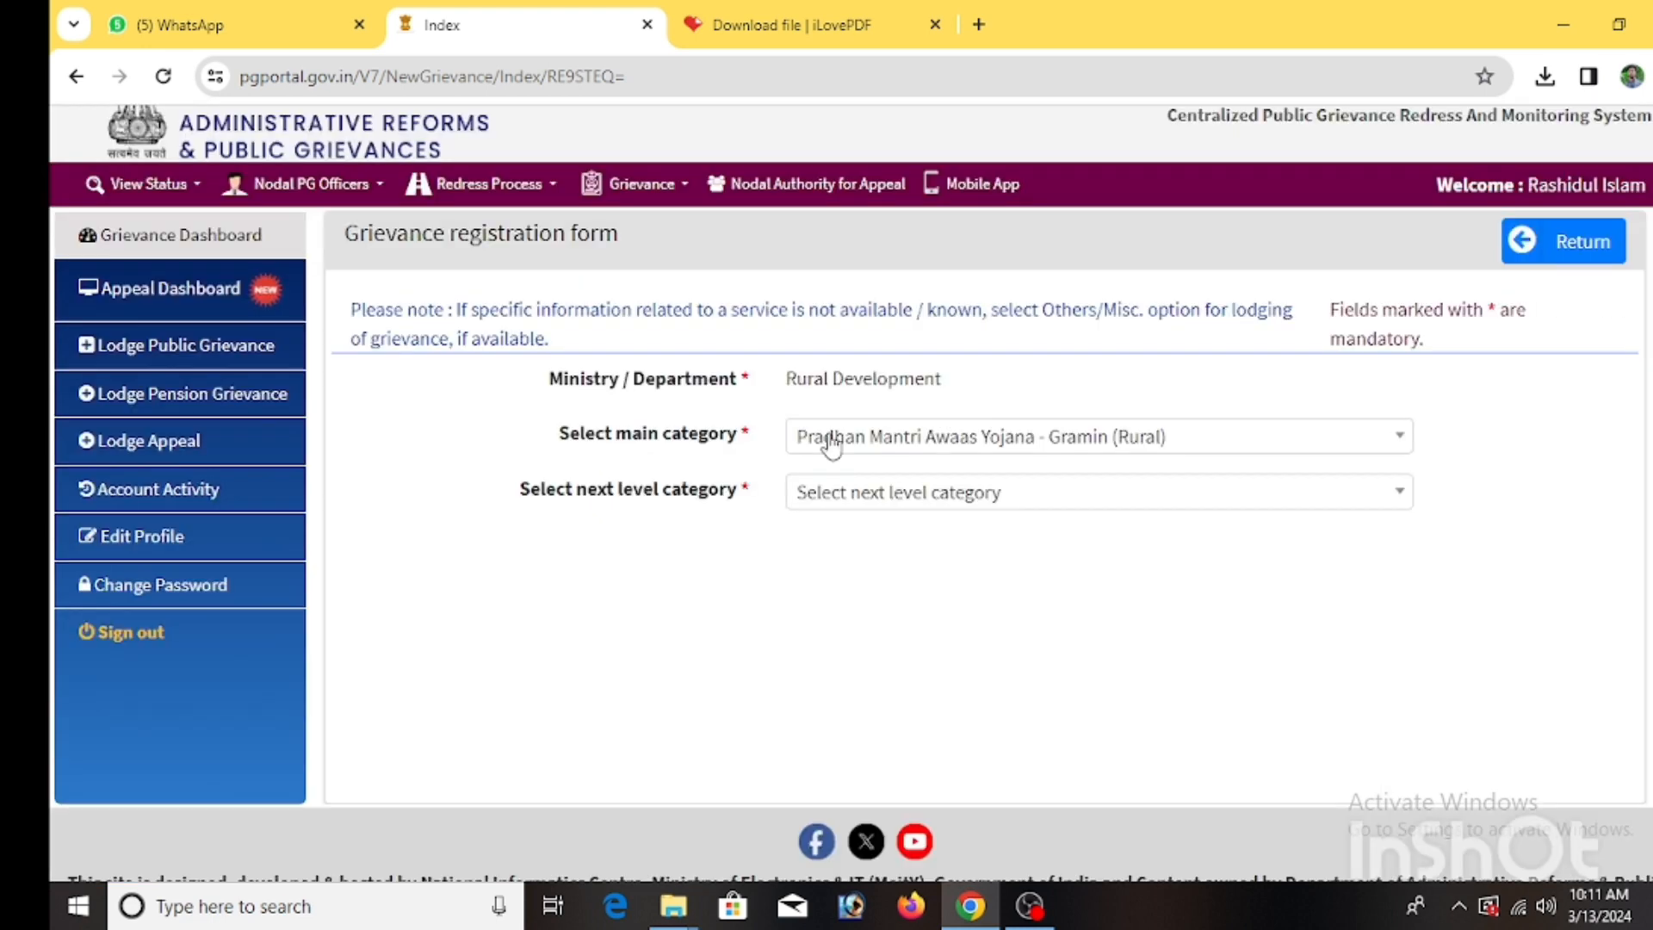
Set the next level category to Request/Representation (for new house).
click(915, 503)
scroll(967, 630, down, 1)
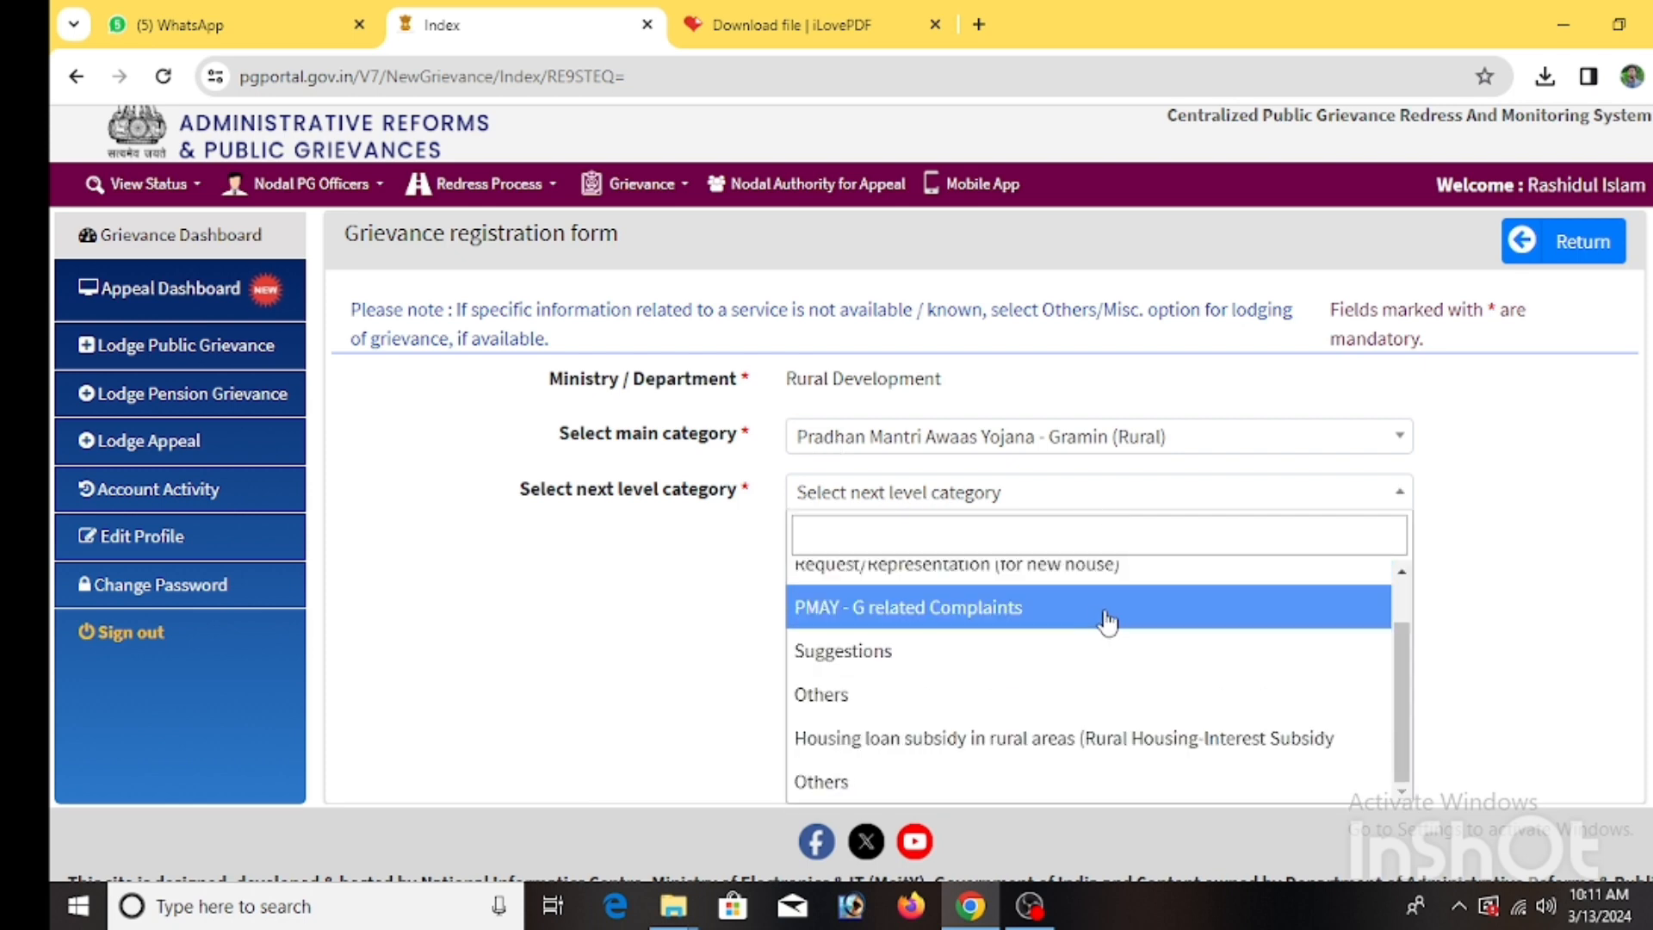
scroll(956, 611, up, 1)
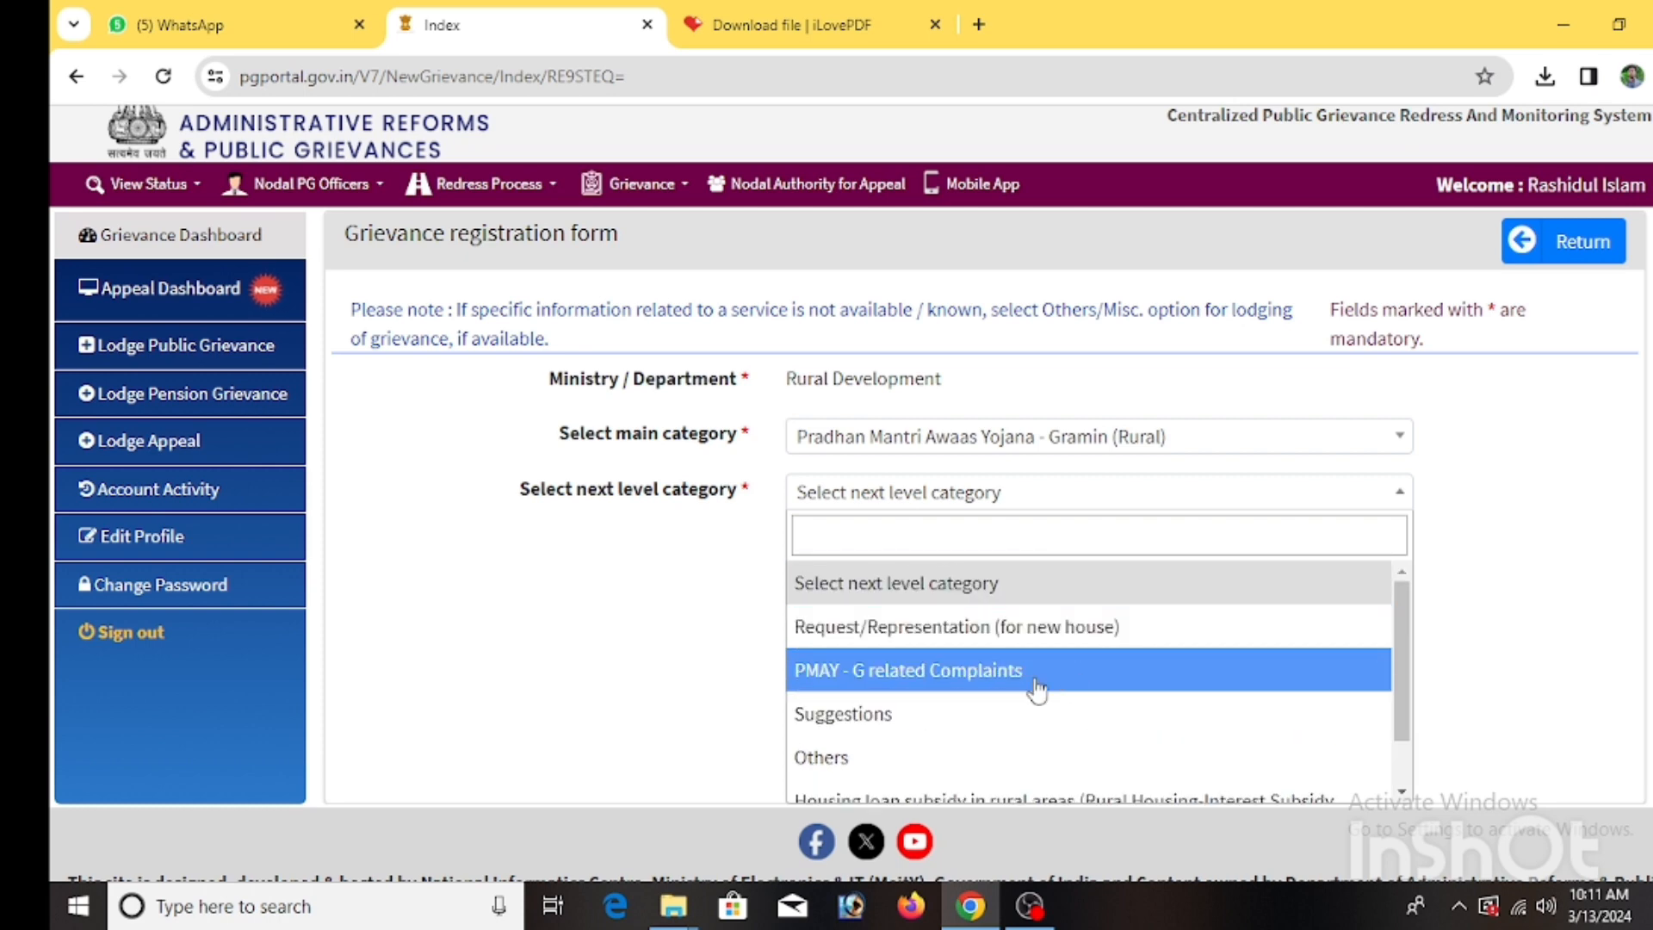
scroll(1038, 689, down, 2)
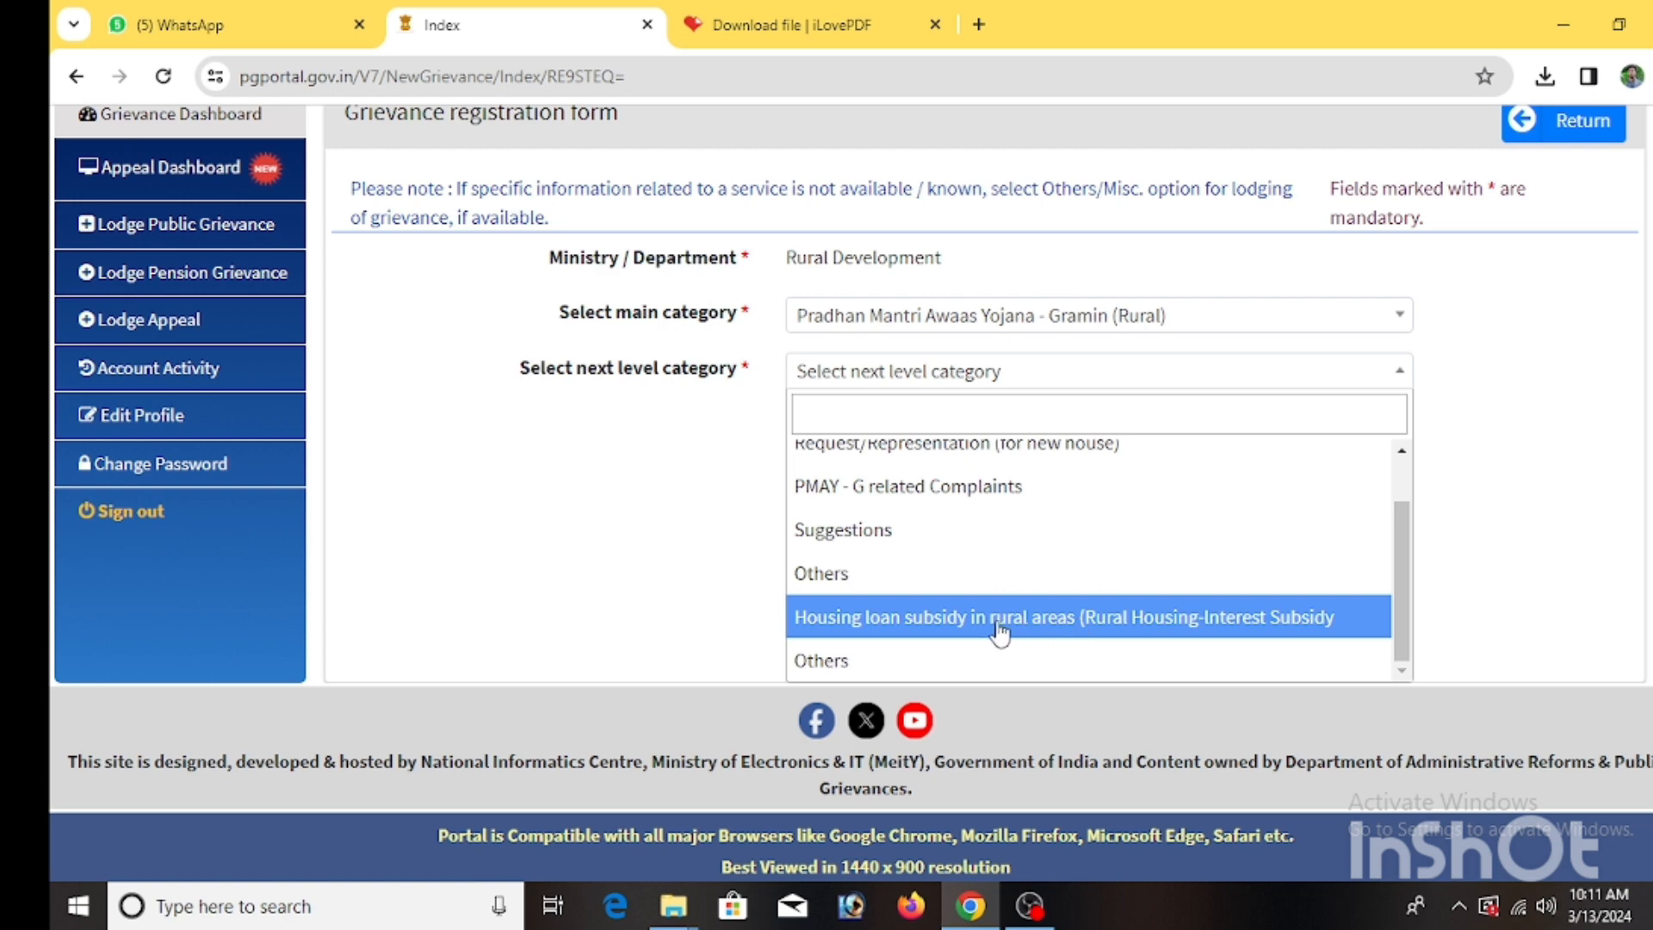
scroll(994, 632, up, 3)
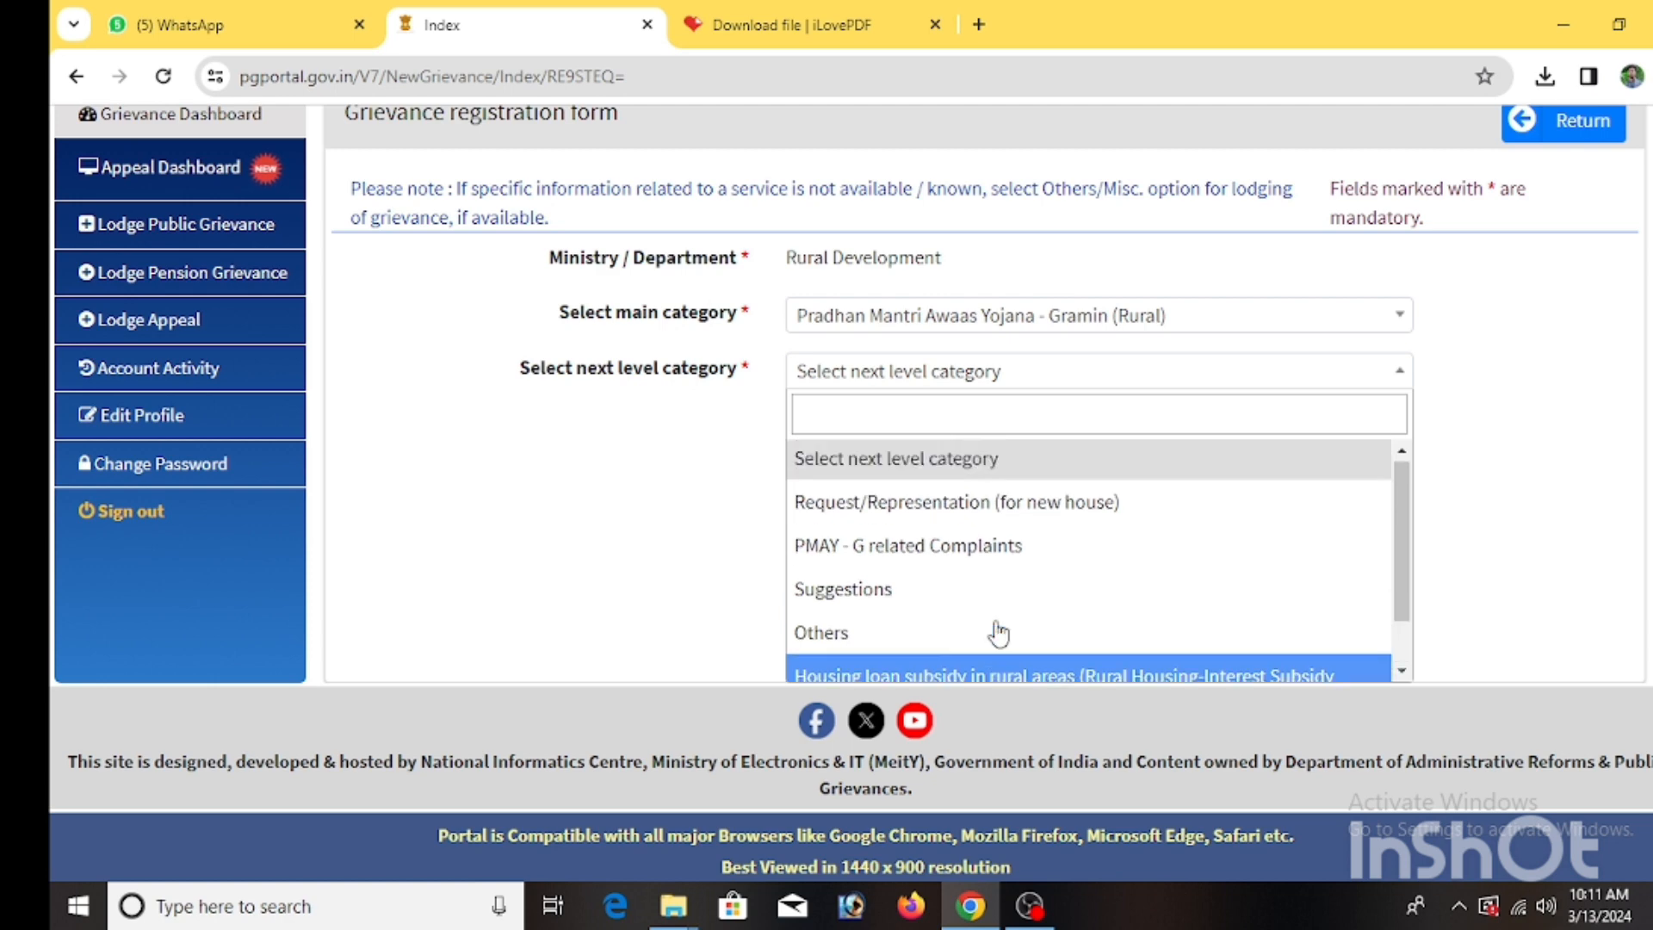
scroll(996, 637, up, 1)
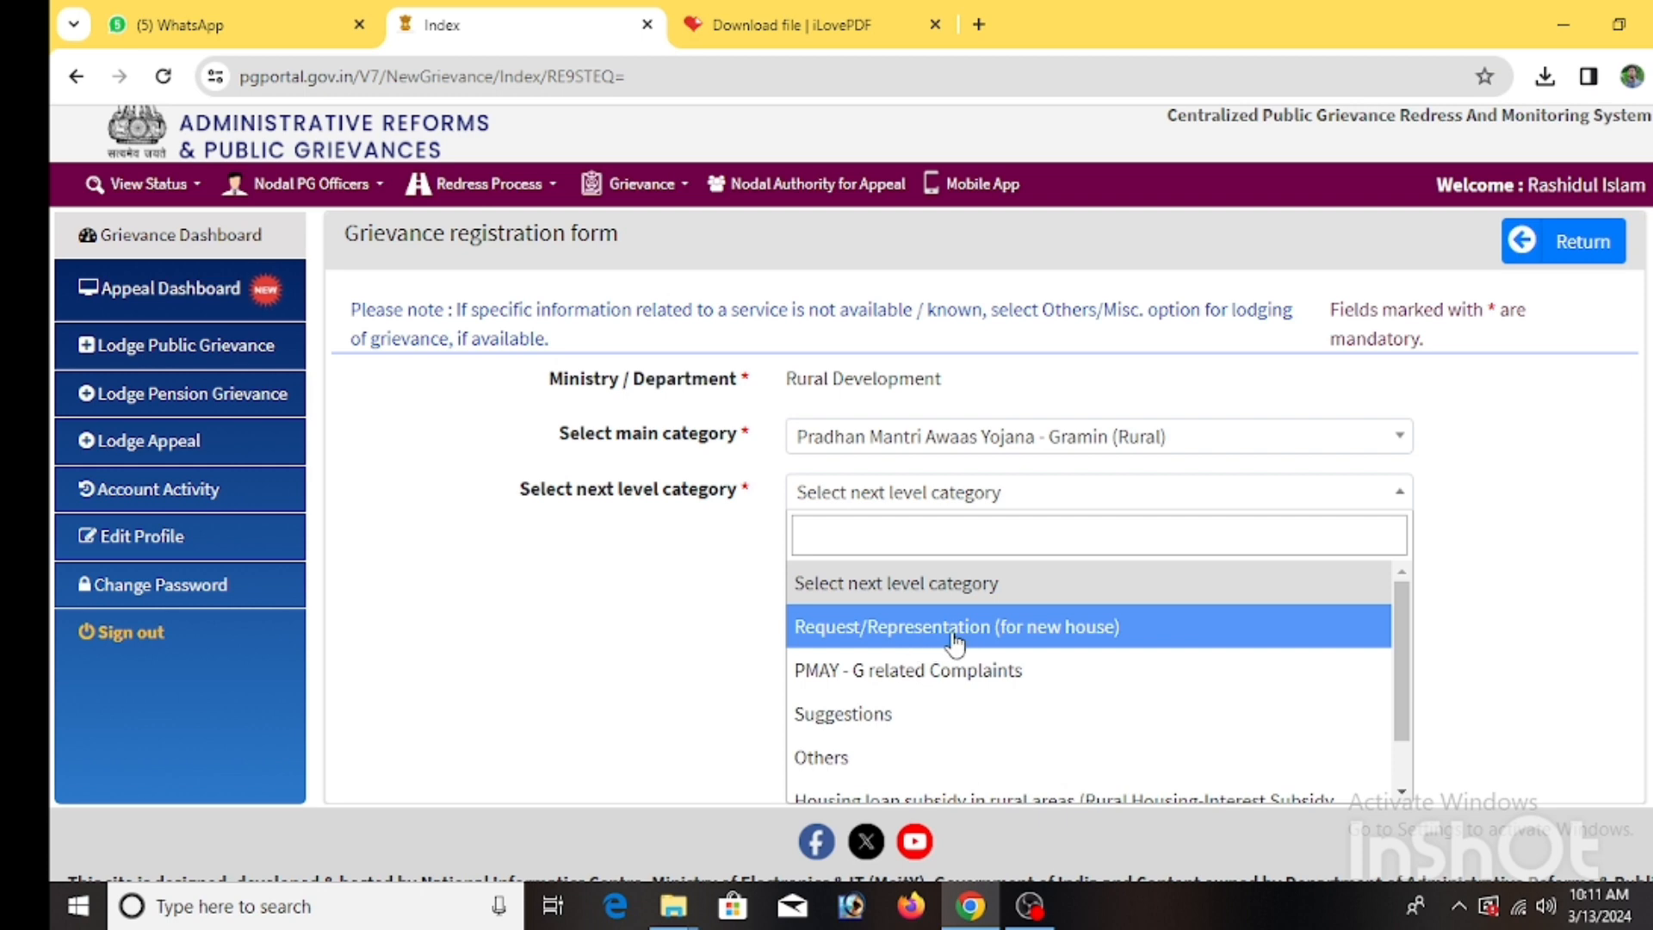
click(1098, 635)
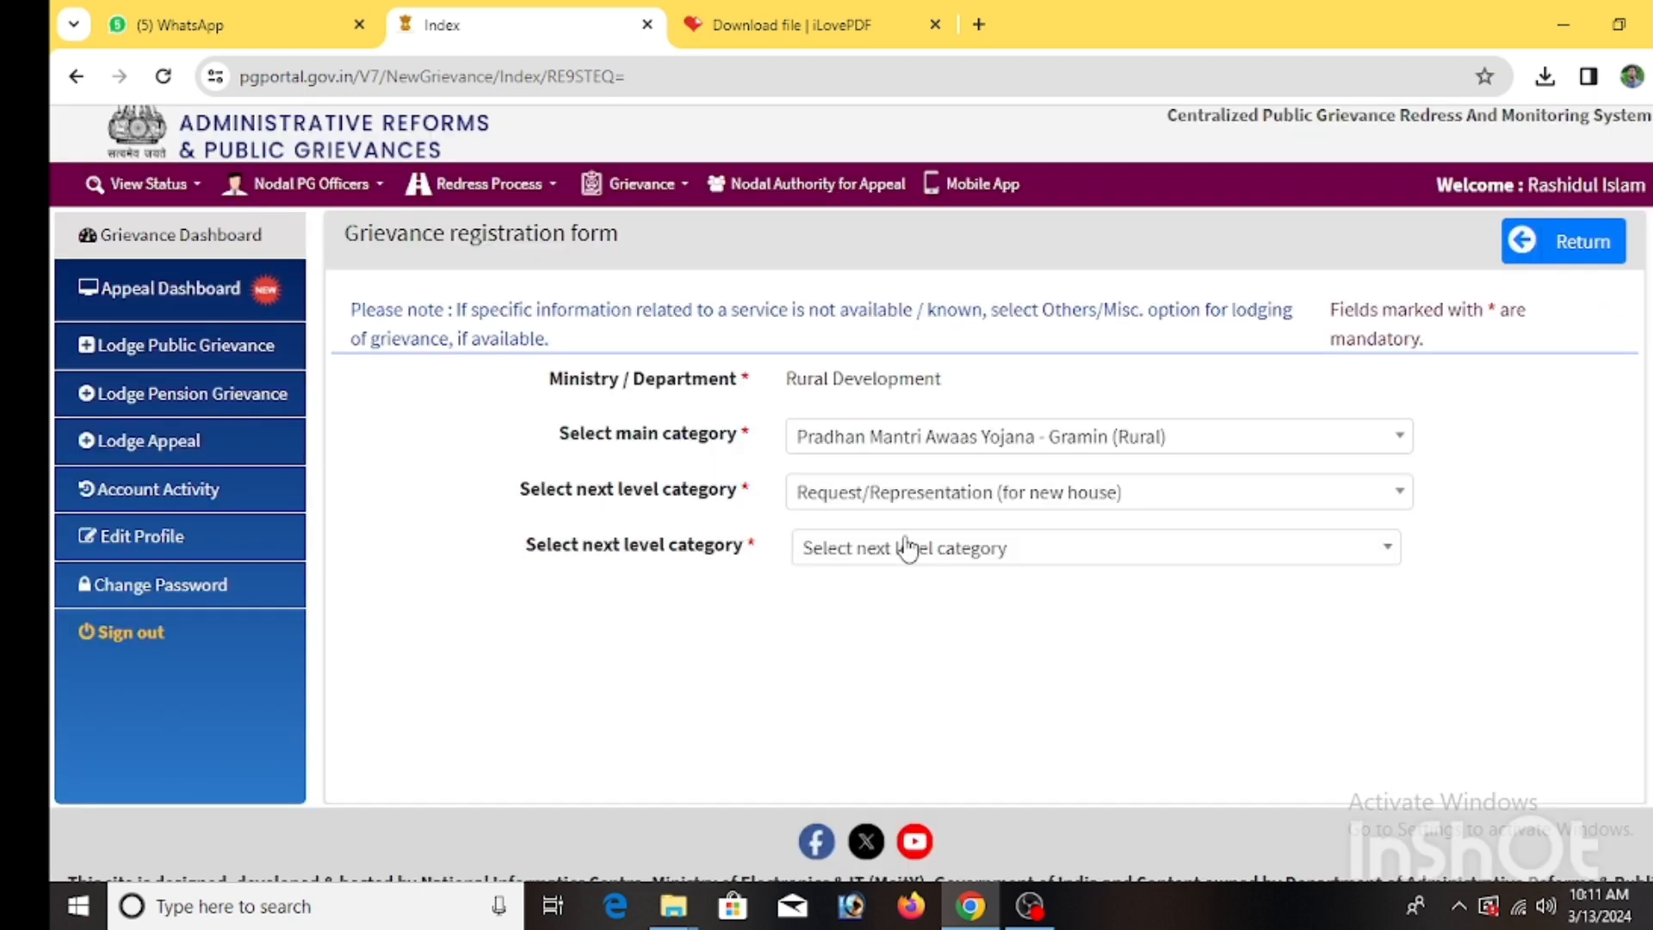
Set the third level category to 'status of inclusion in PWL unknown'.
click(999, 555)
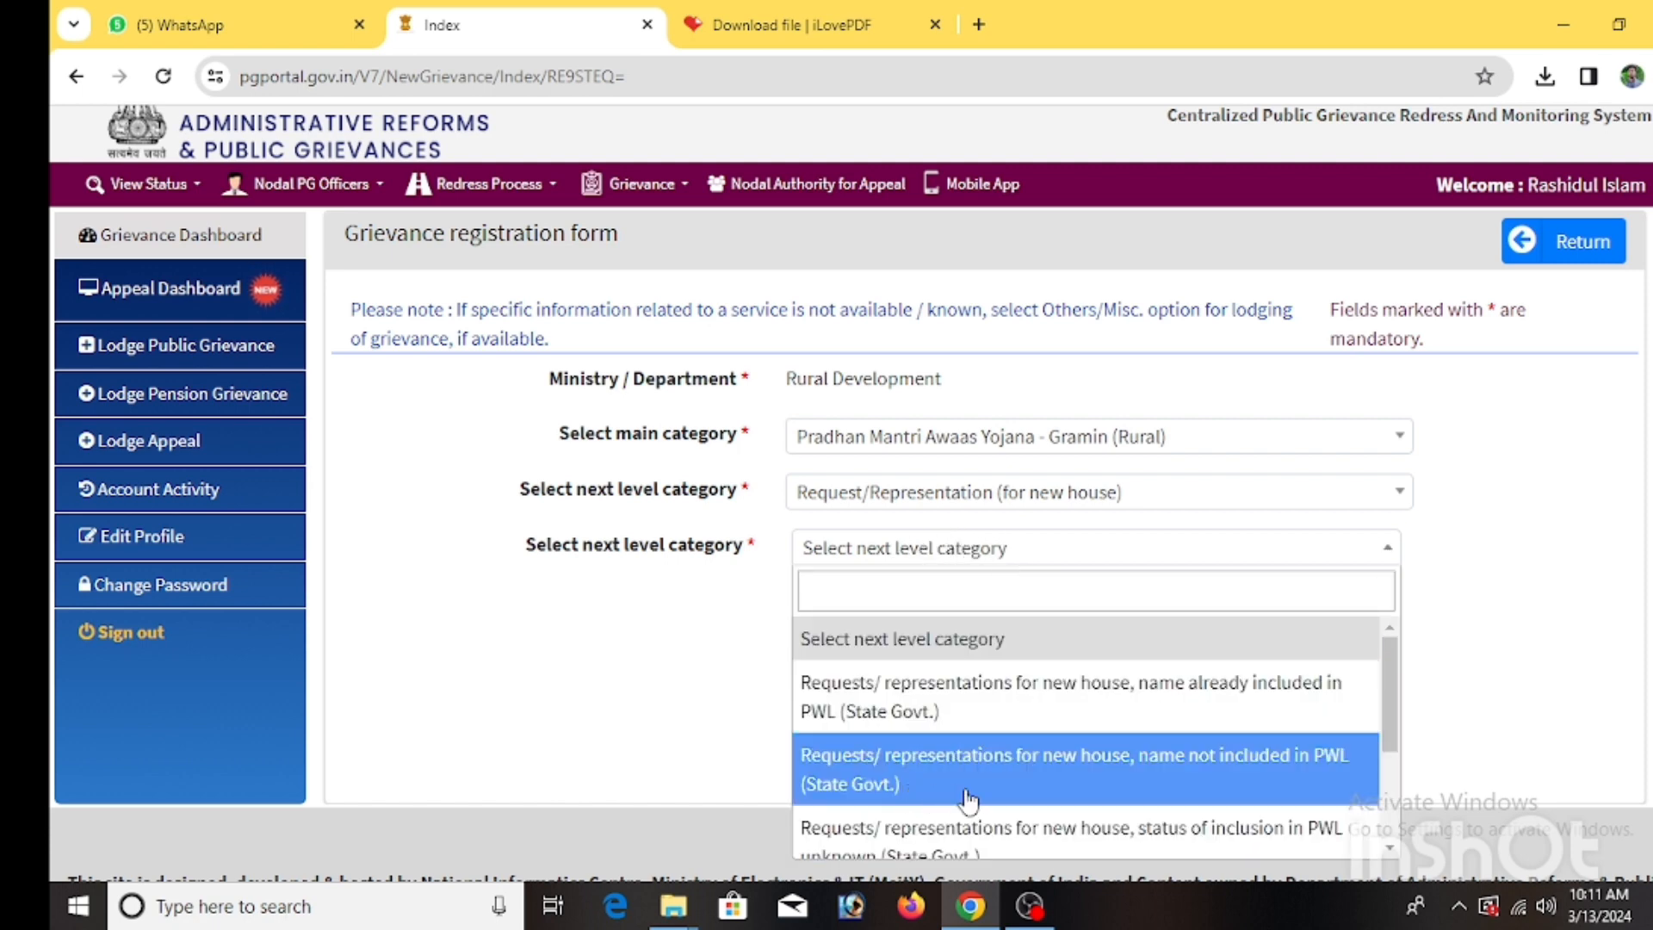
scroll(1064, 820, down, 1)
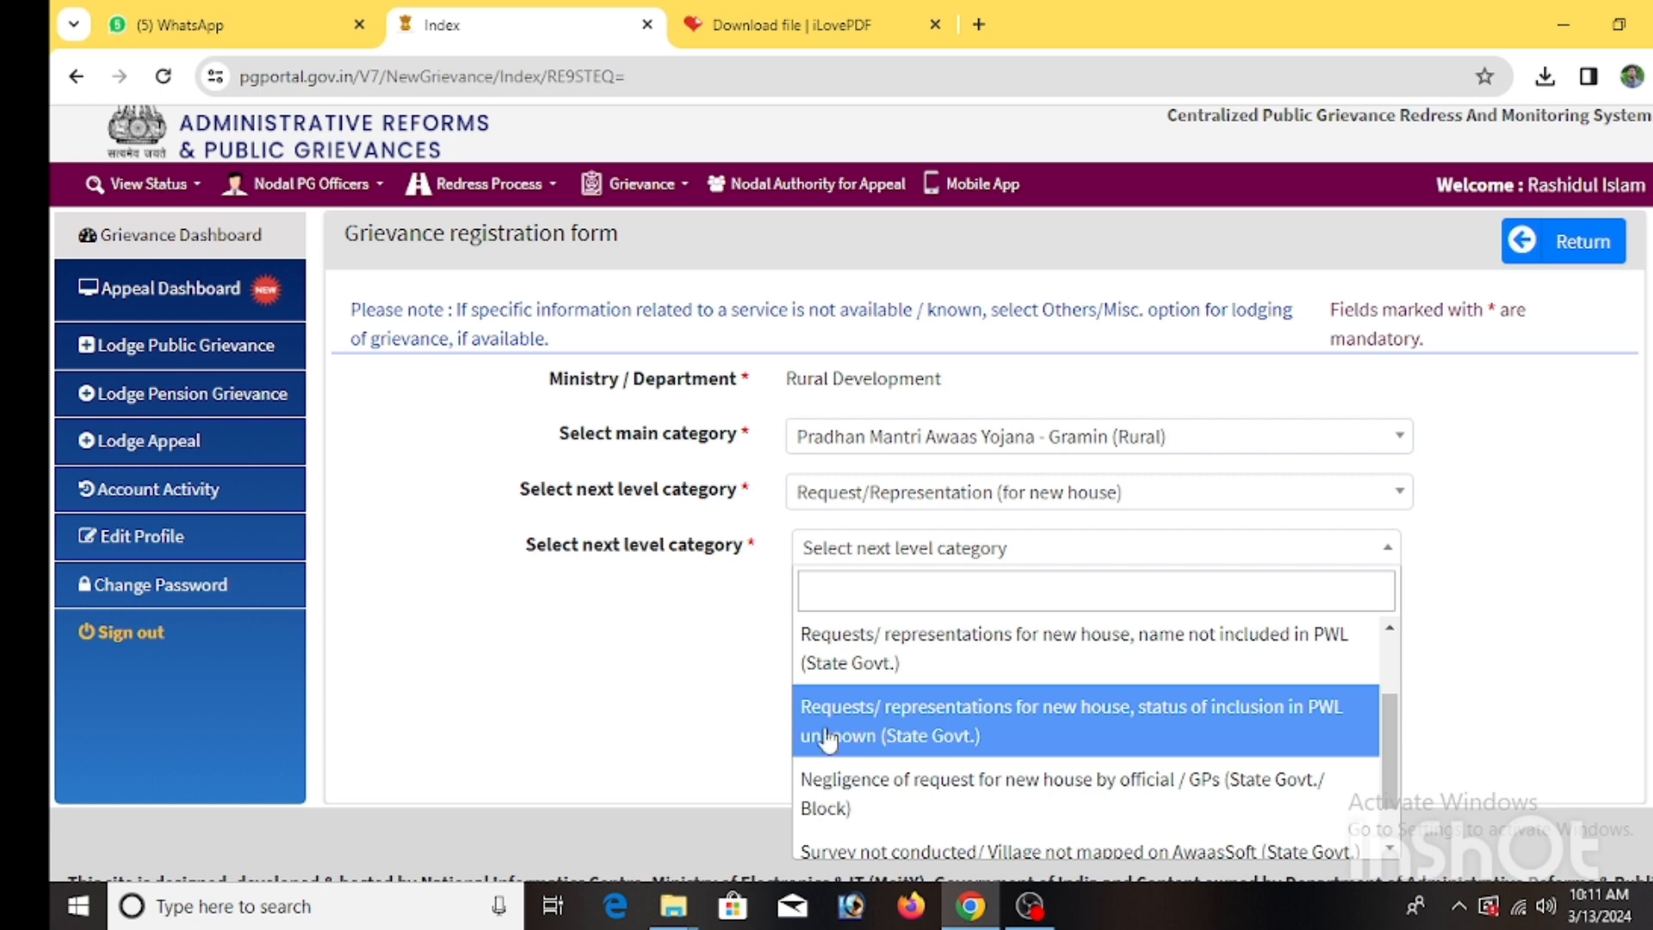
click(1101, 710)
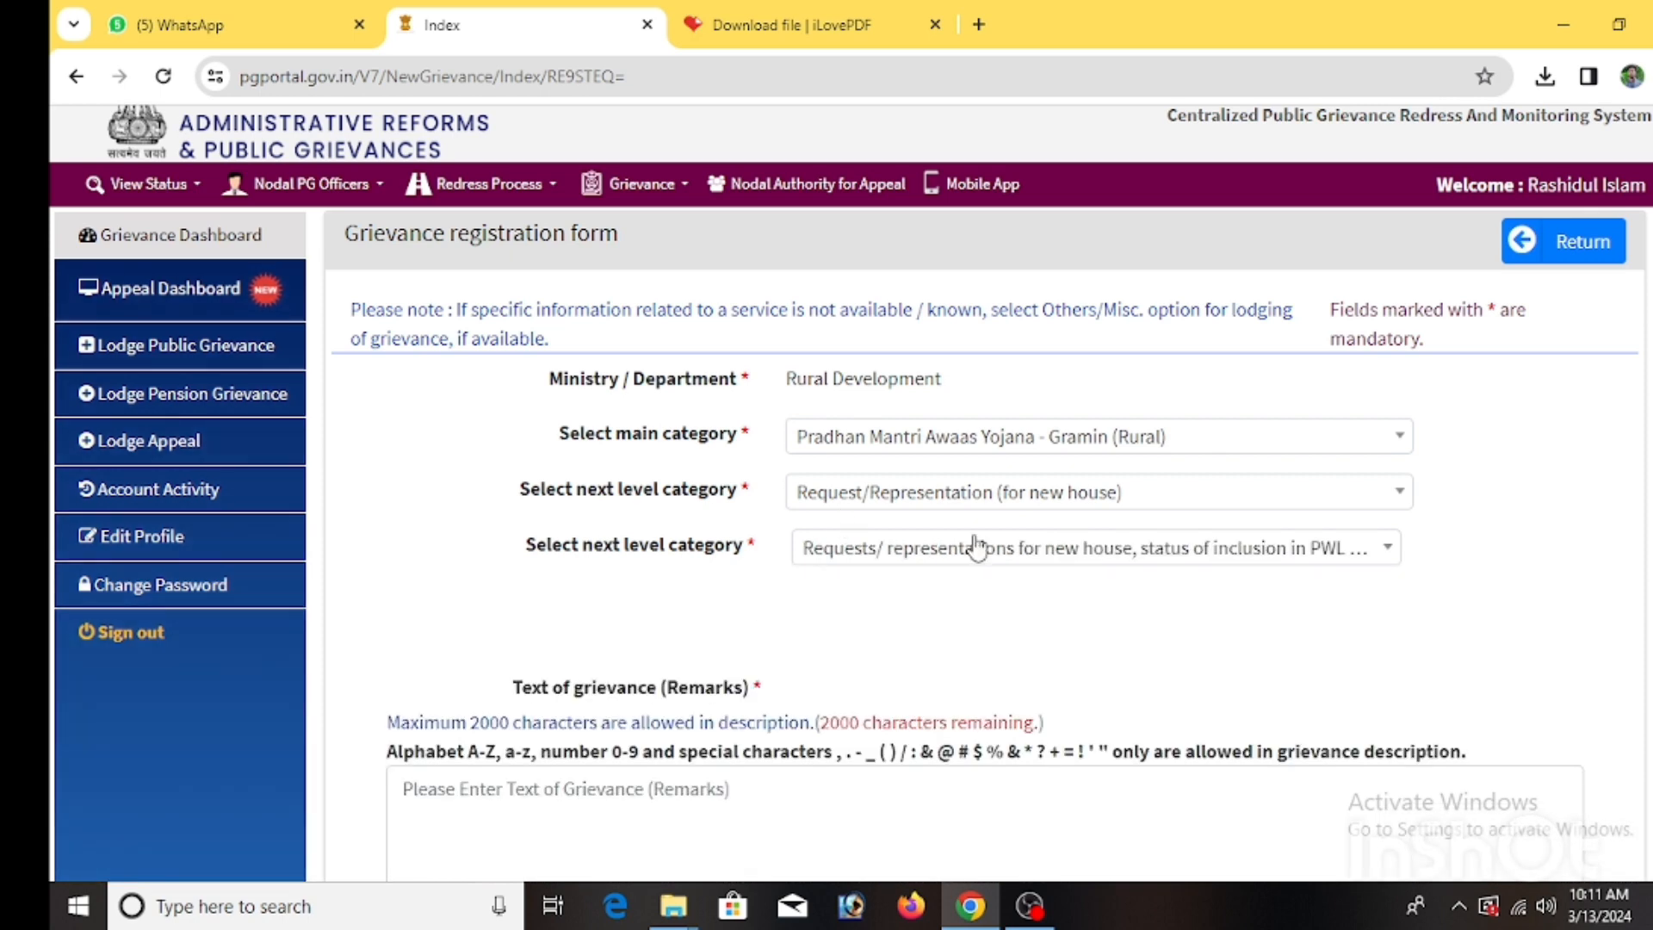
scroll(904, 560, down, 3)
Begin the remarks with the applicant's name, husband's name, and village and post office line.
click(505, 556)
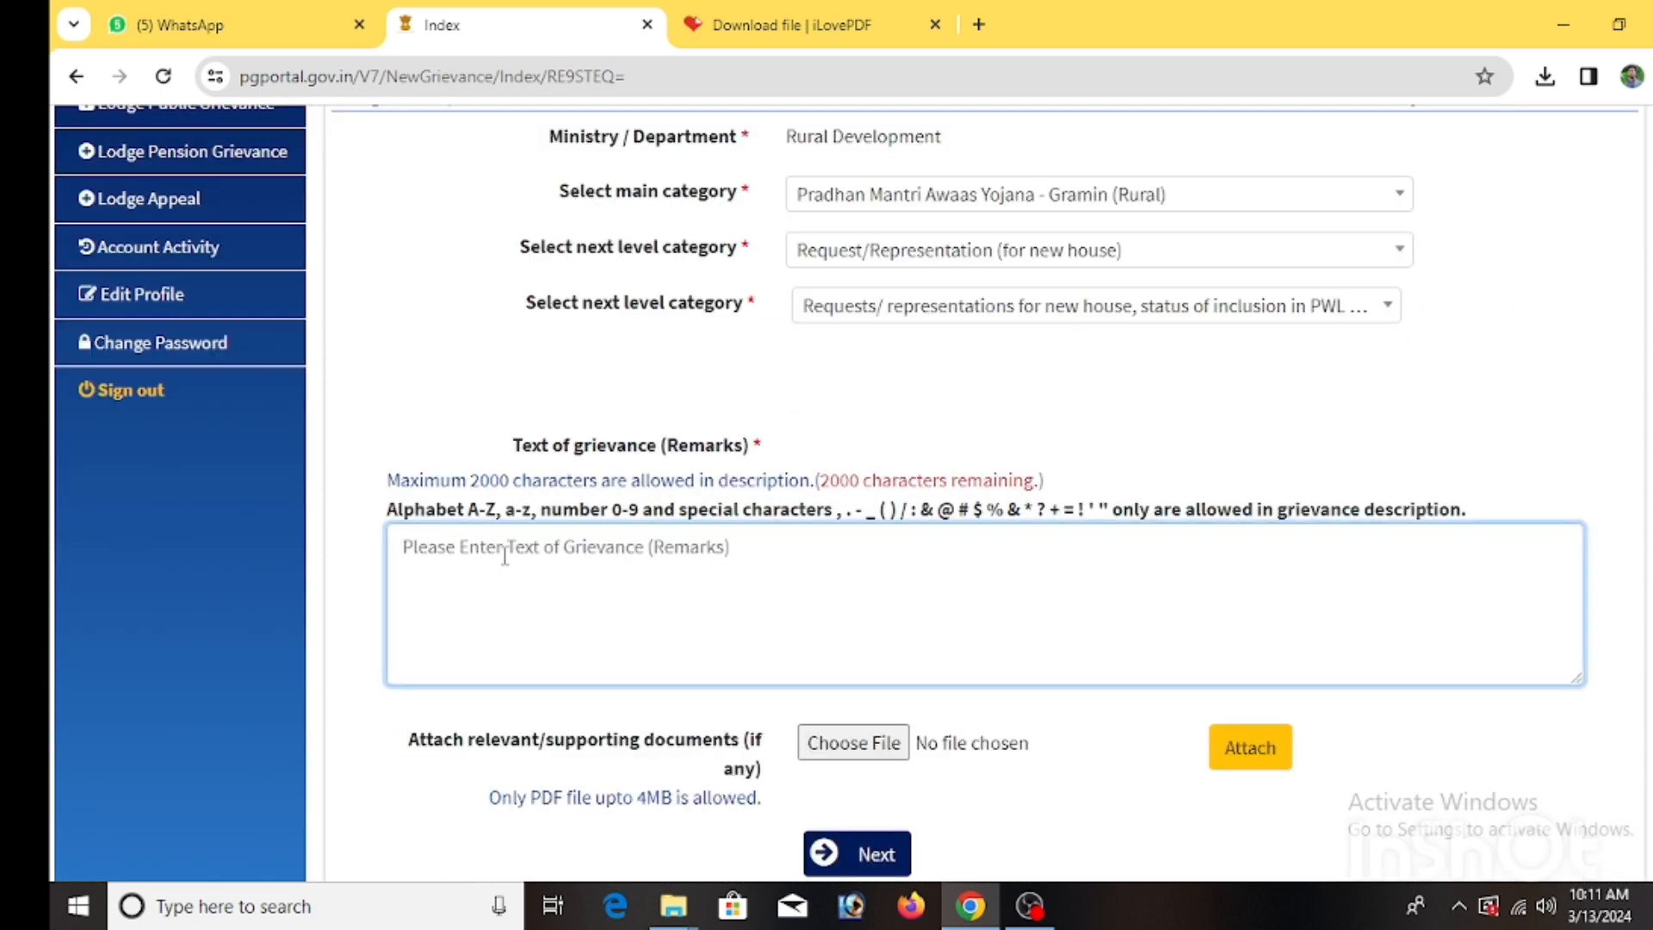
text(Name)
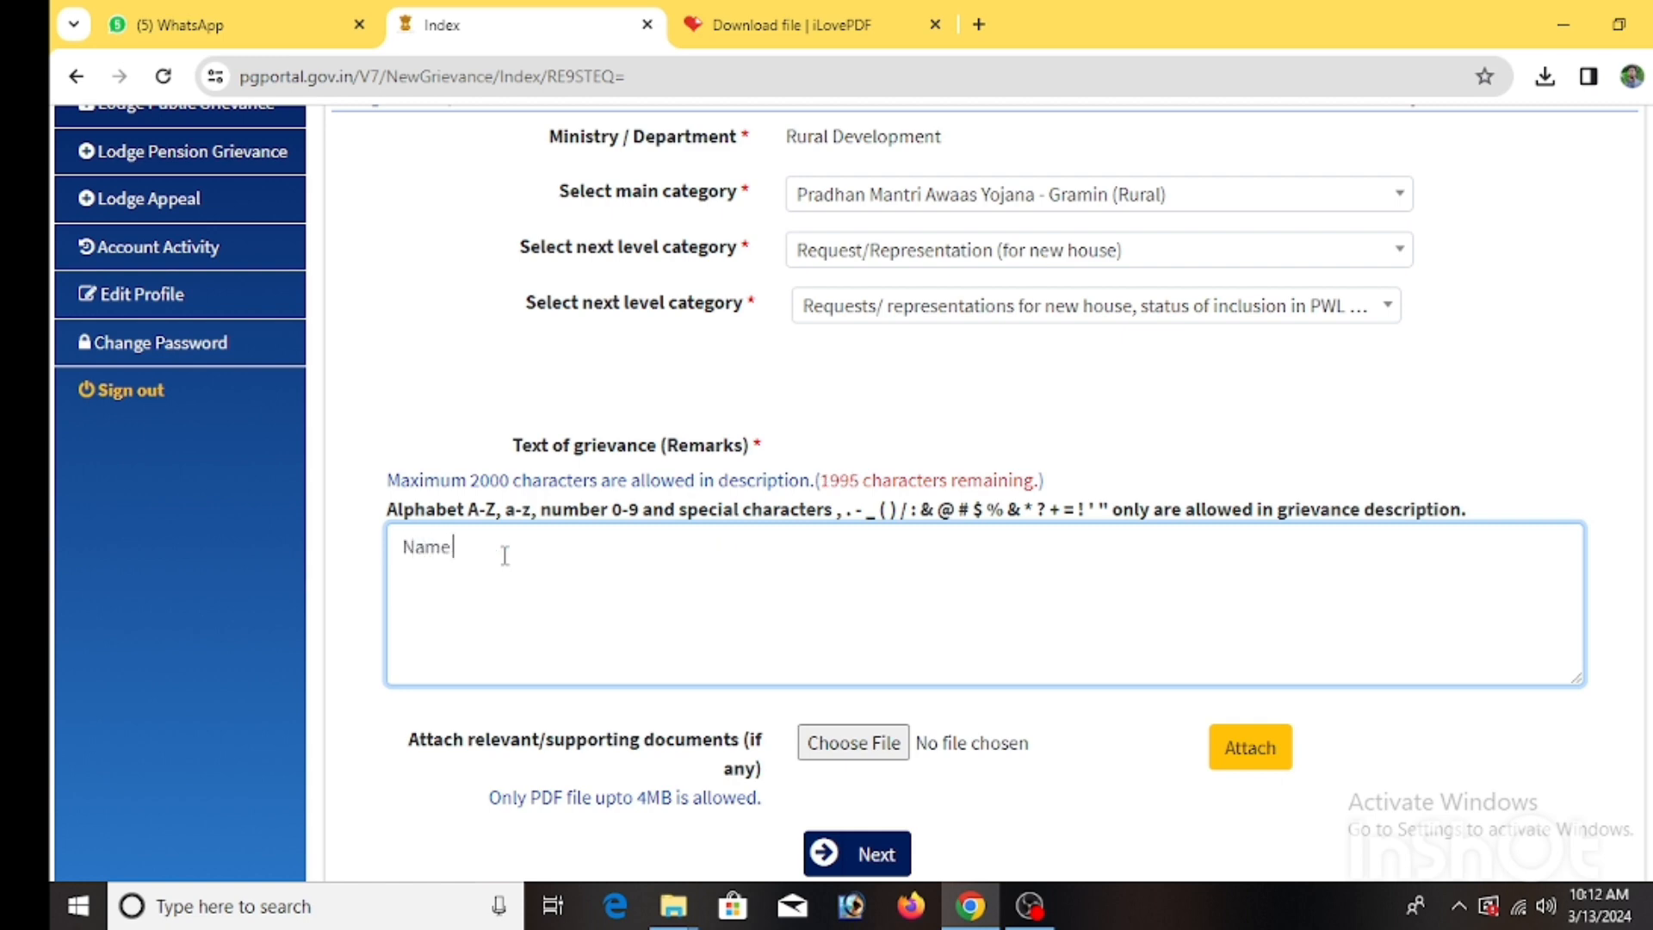
key(Return)
text(Husbend )
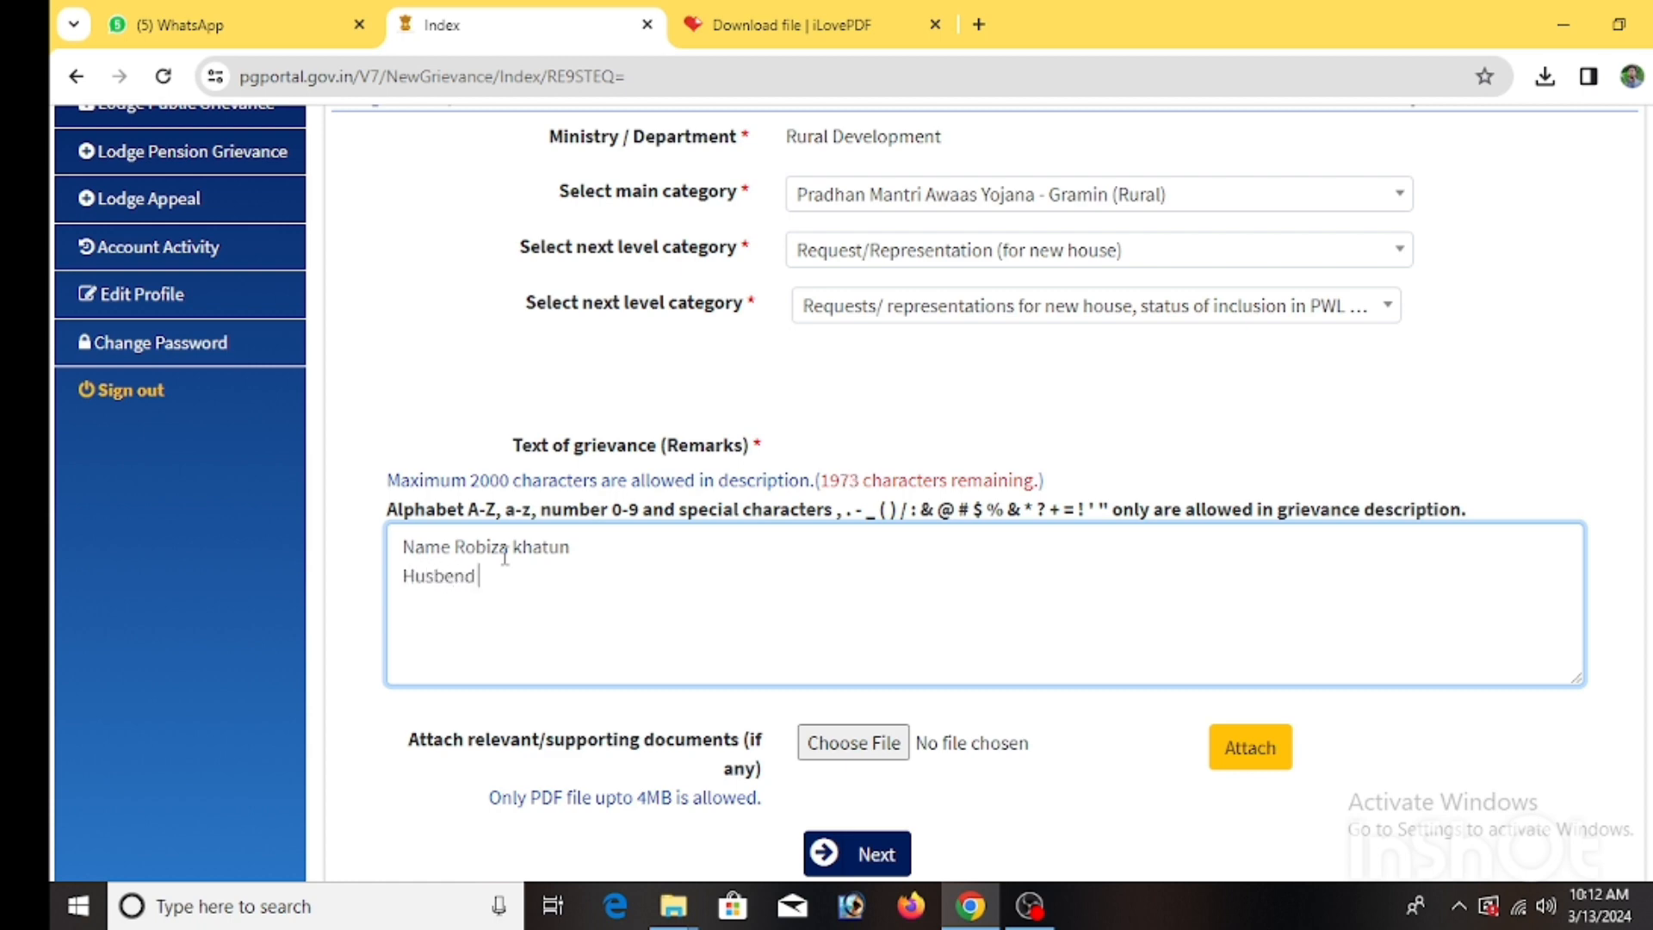
key(Return)
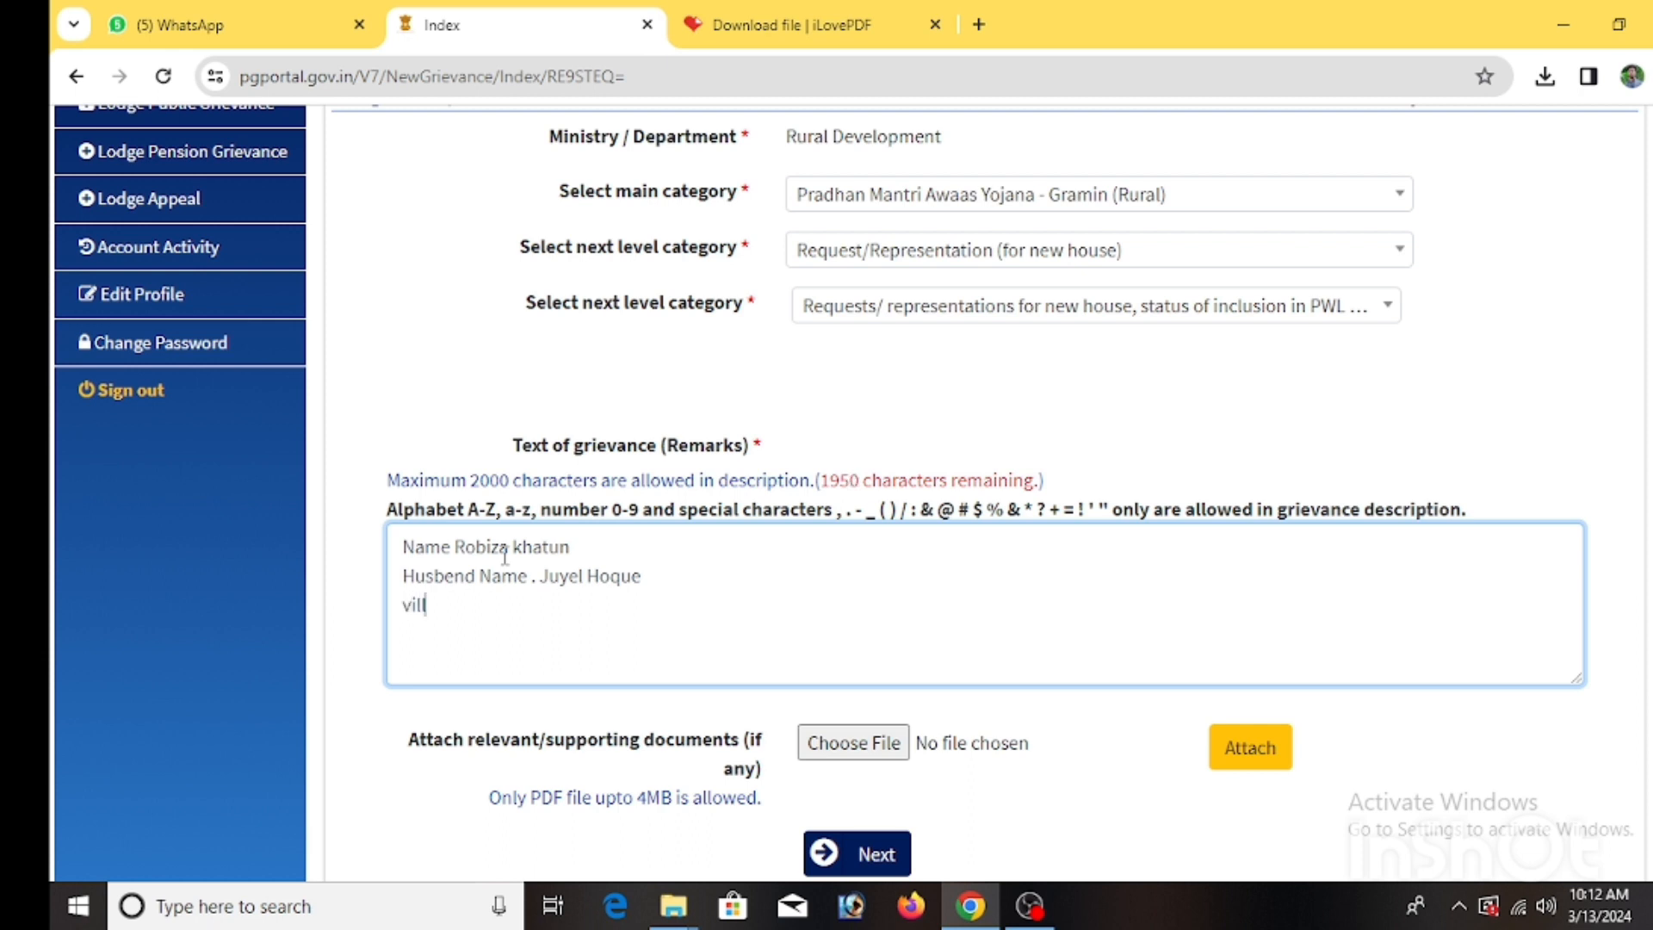
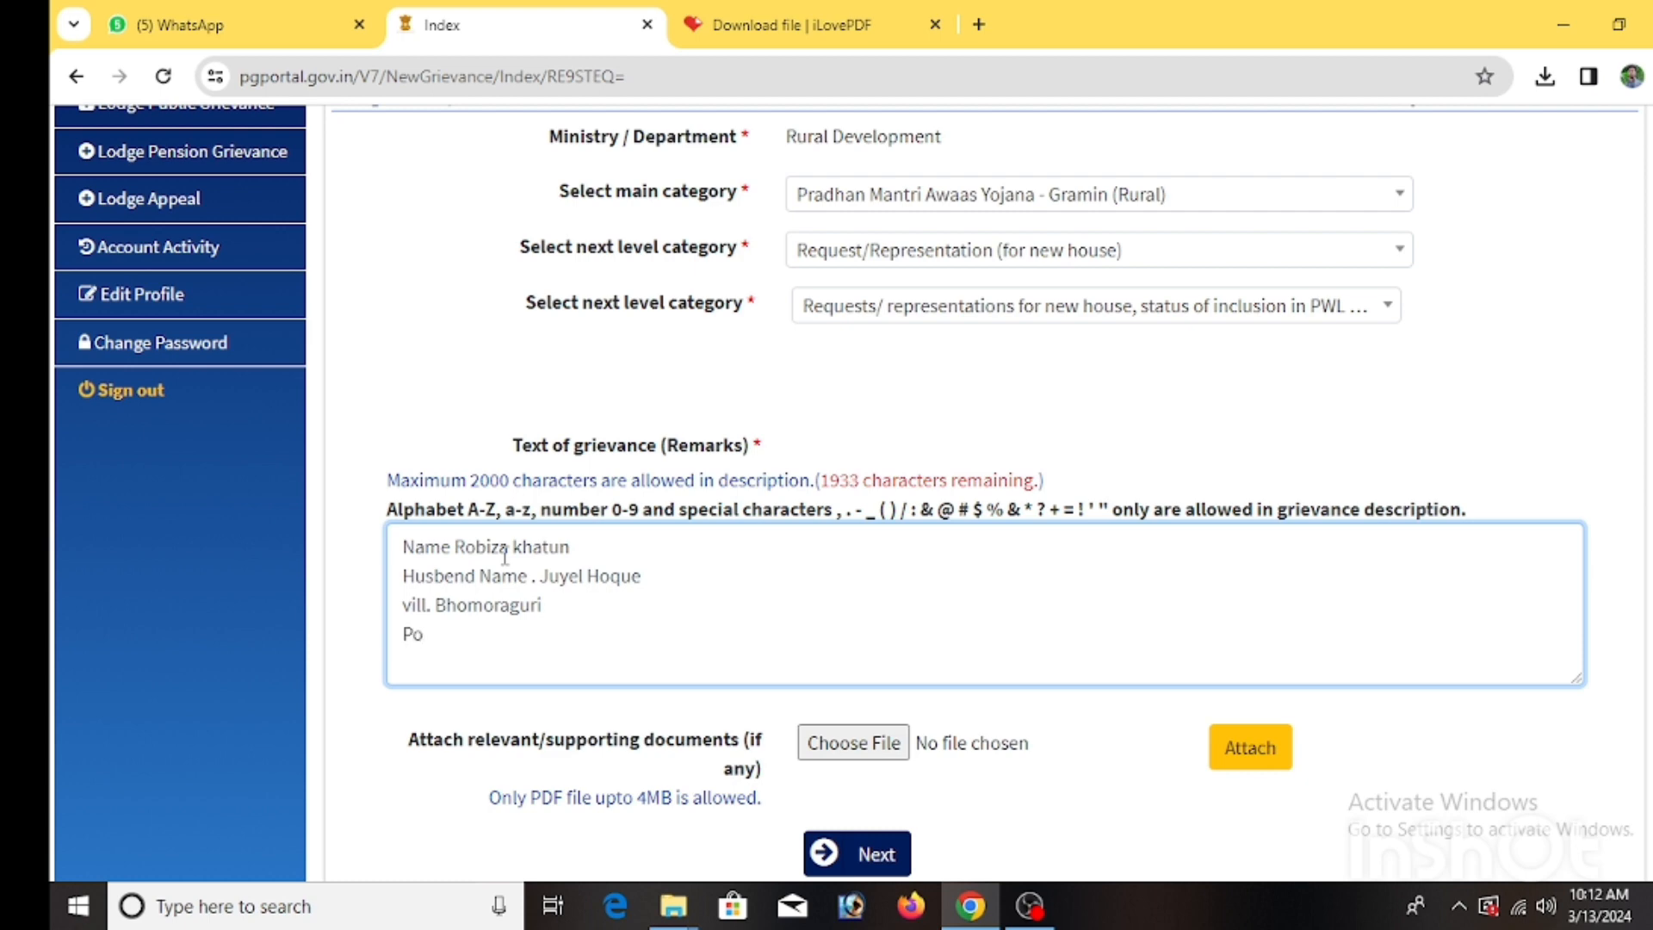
Add the Gaon Panchayat, district and state, and pin code lines to the remarks.
key(Return)
text(Gao)
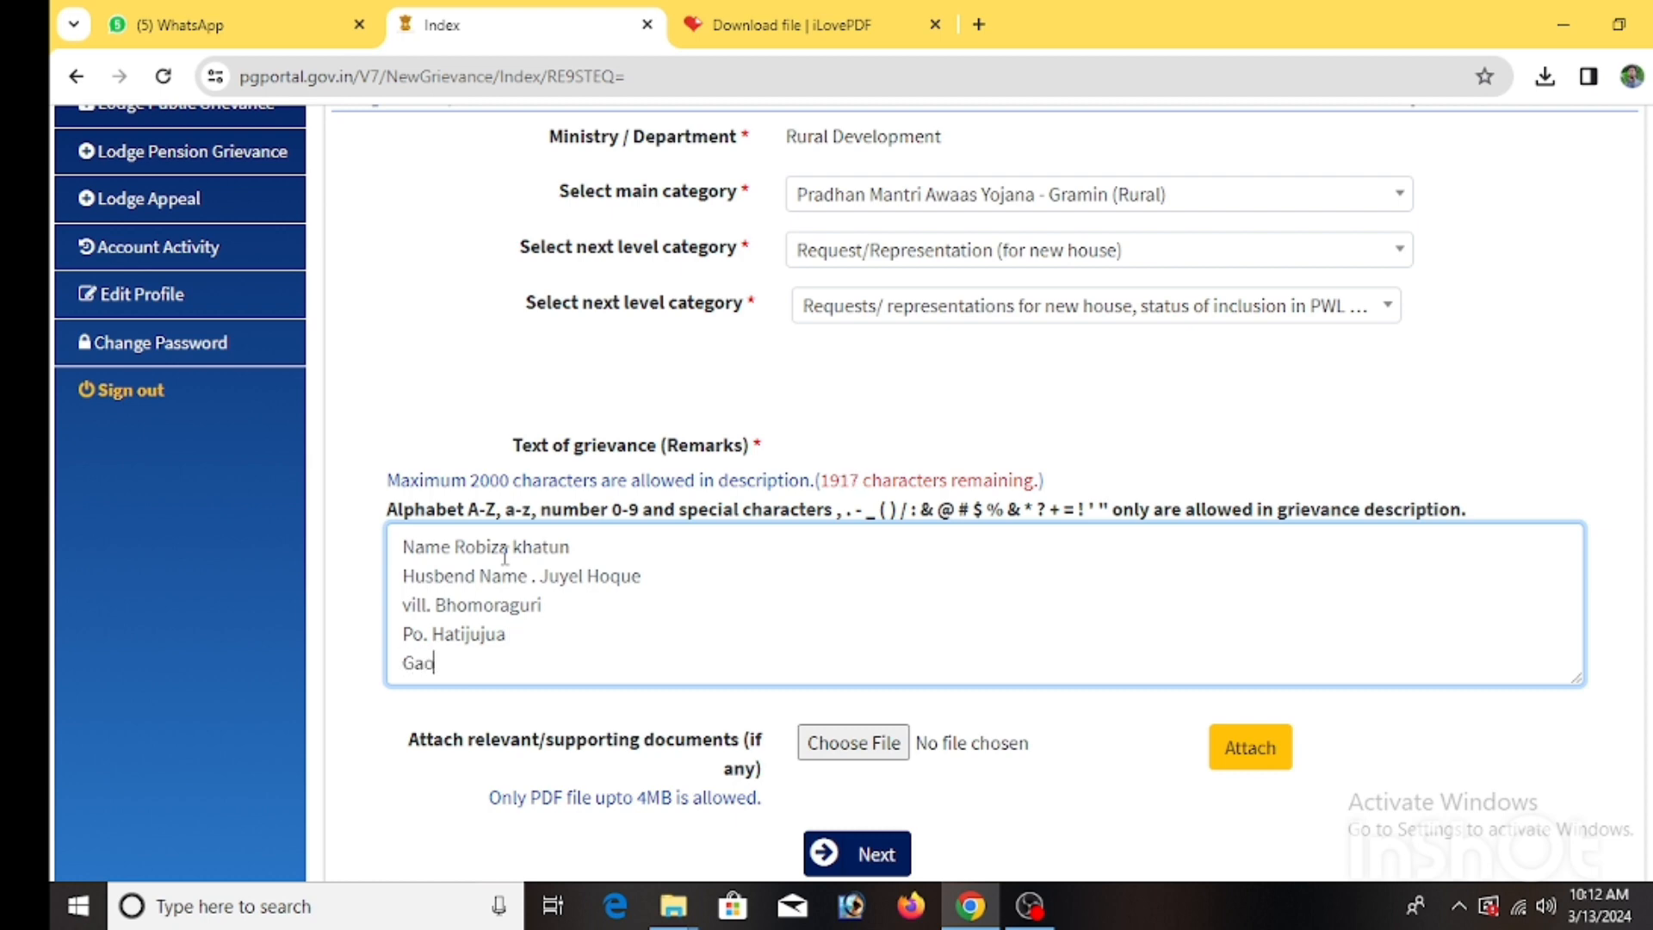
text(n Panchayat . )
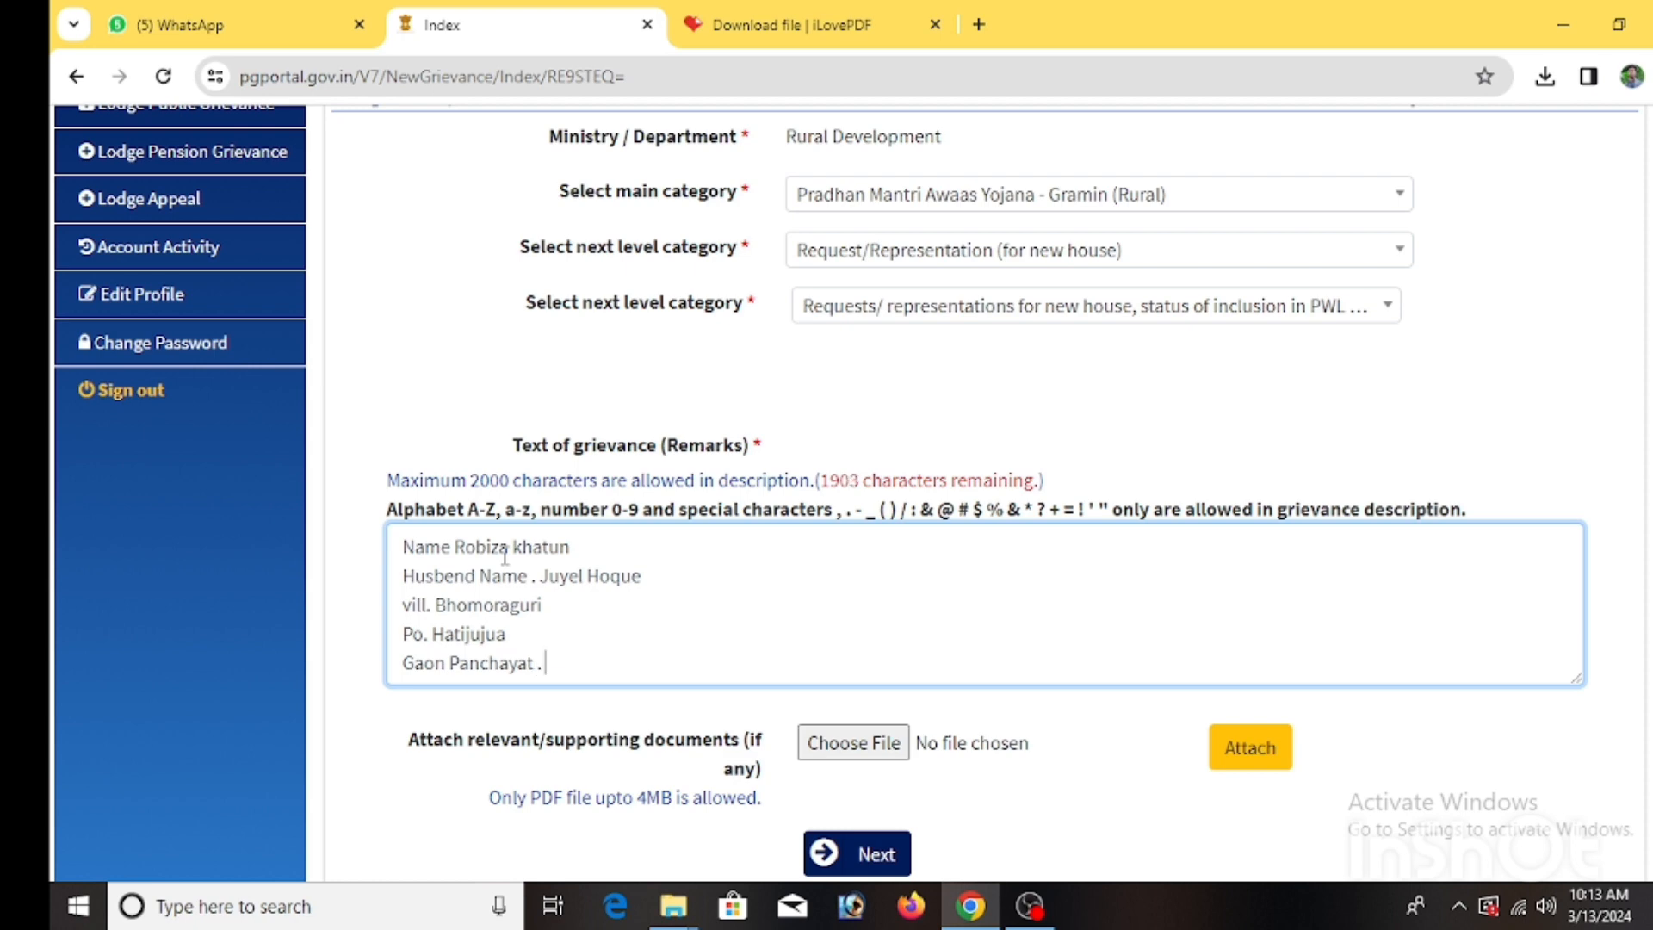
text(bhomoraguri)
key(Return)
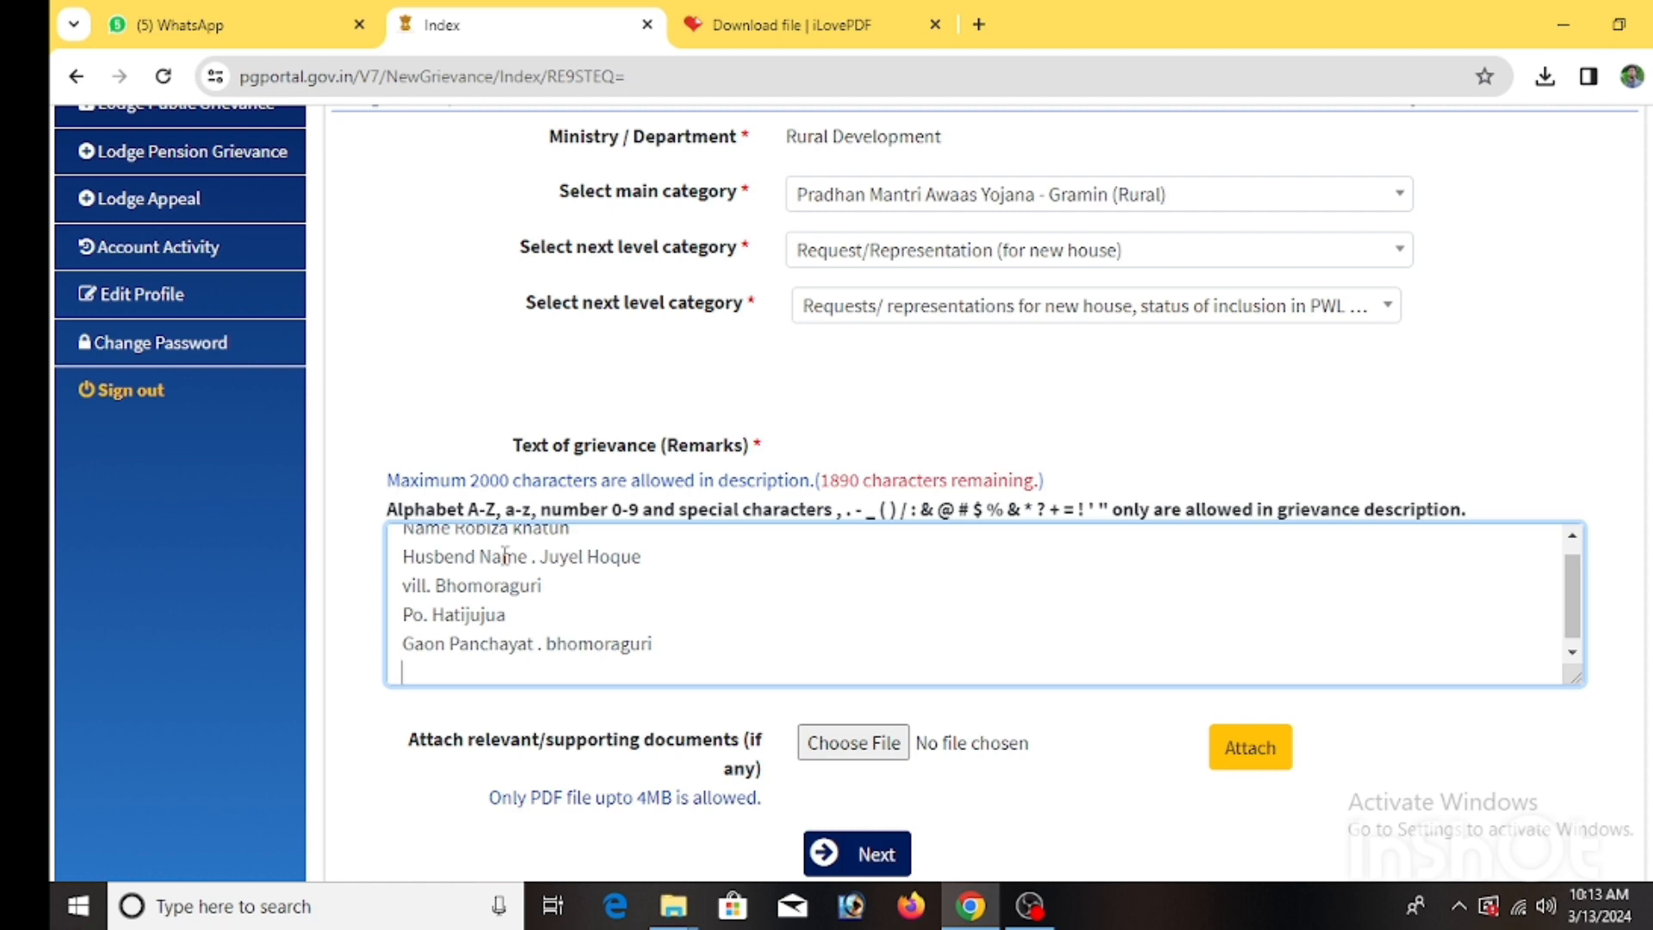
text(Dist. nagon ( A)
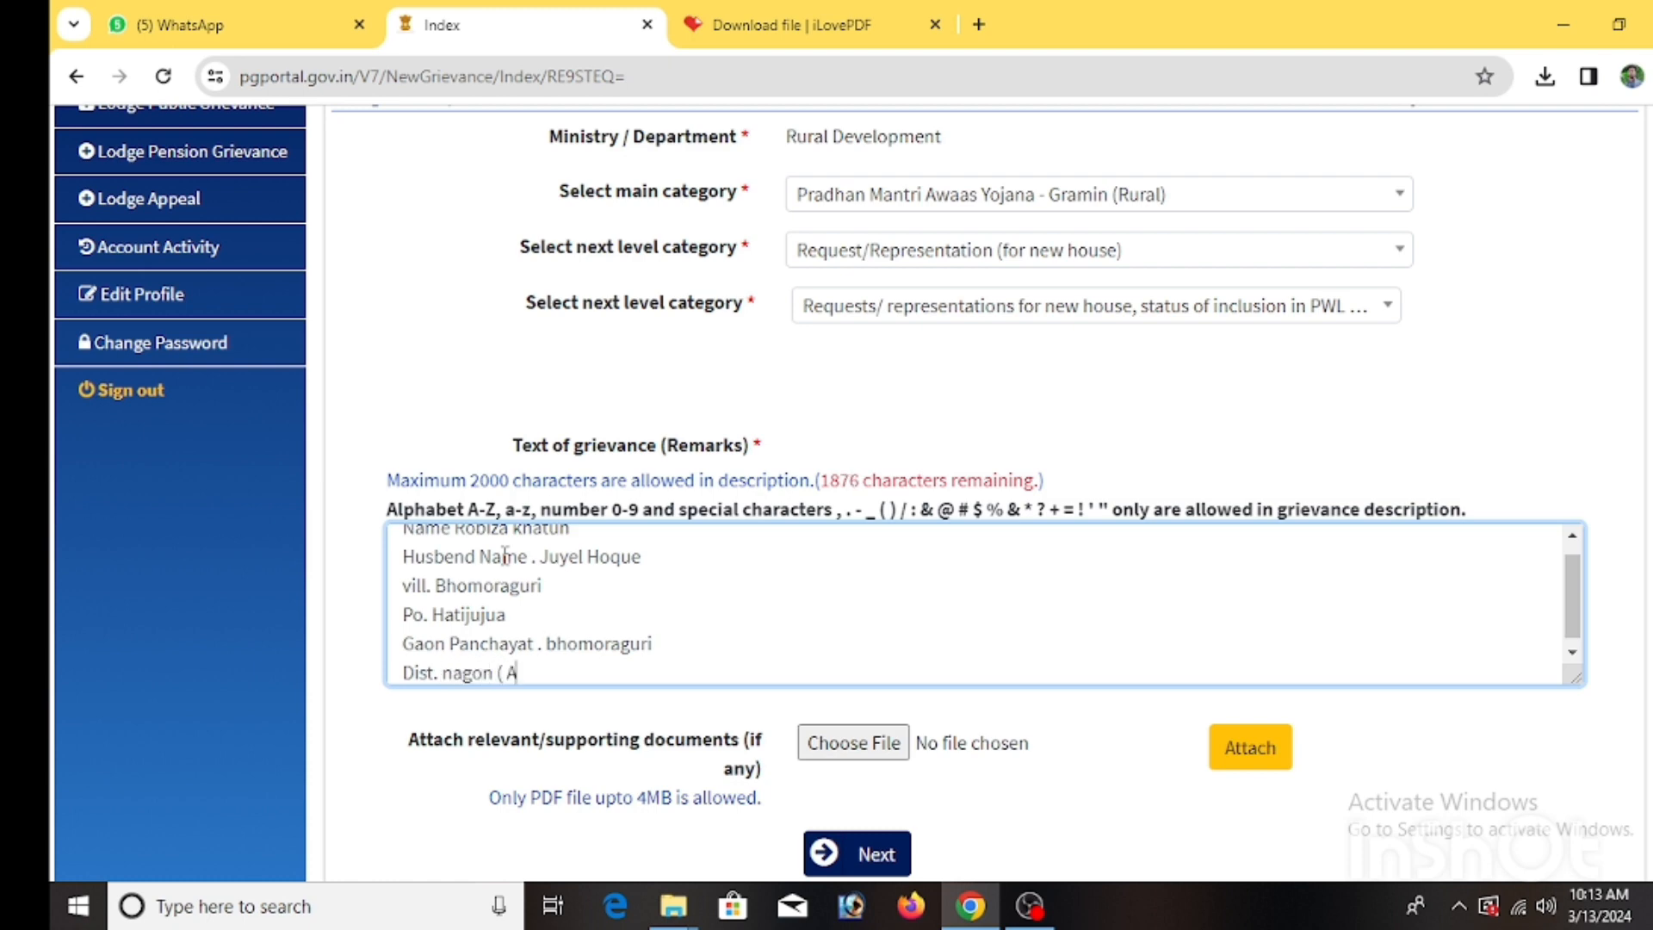
text(sssam))
key(Return)
text(Pib)
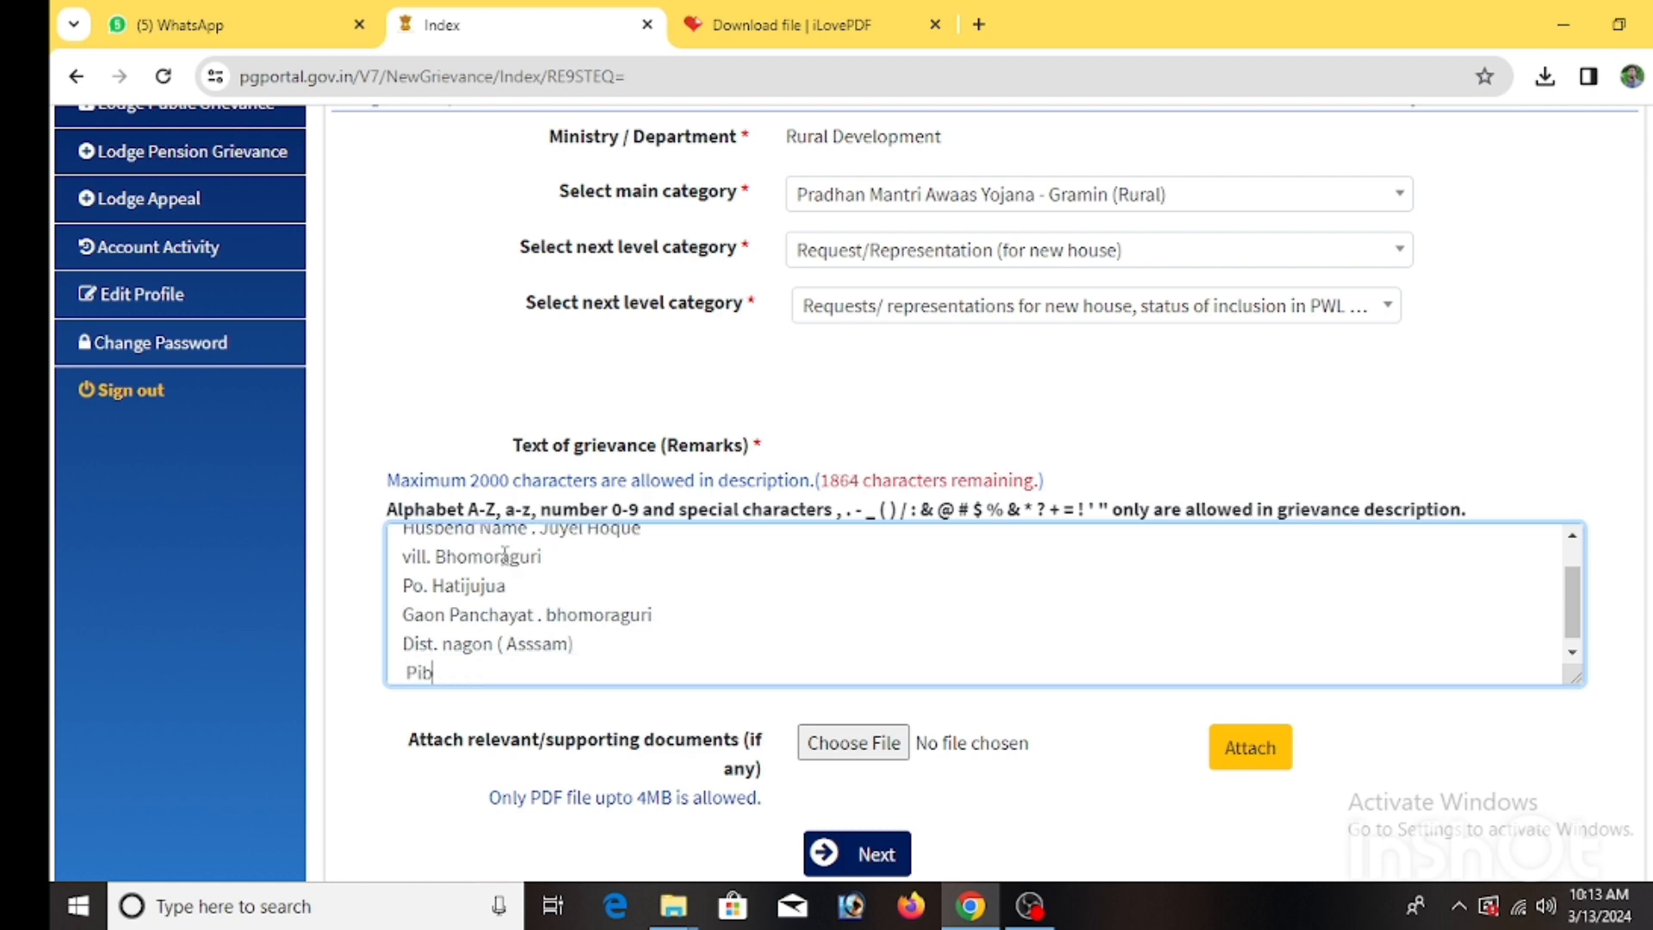
key(BackSpace)
text(n )
text(co)
key(BackSpace)
text(ode. 82122)
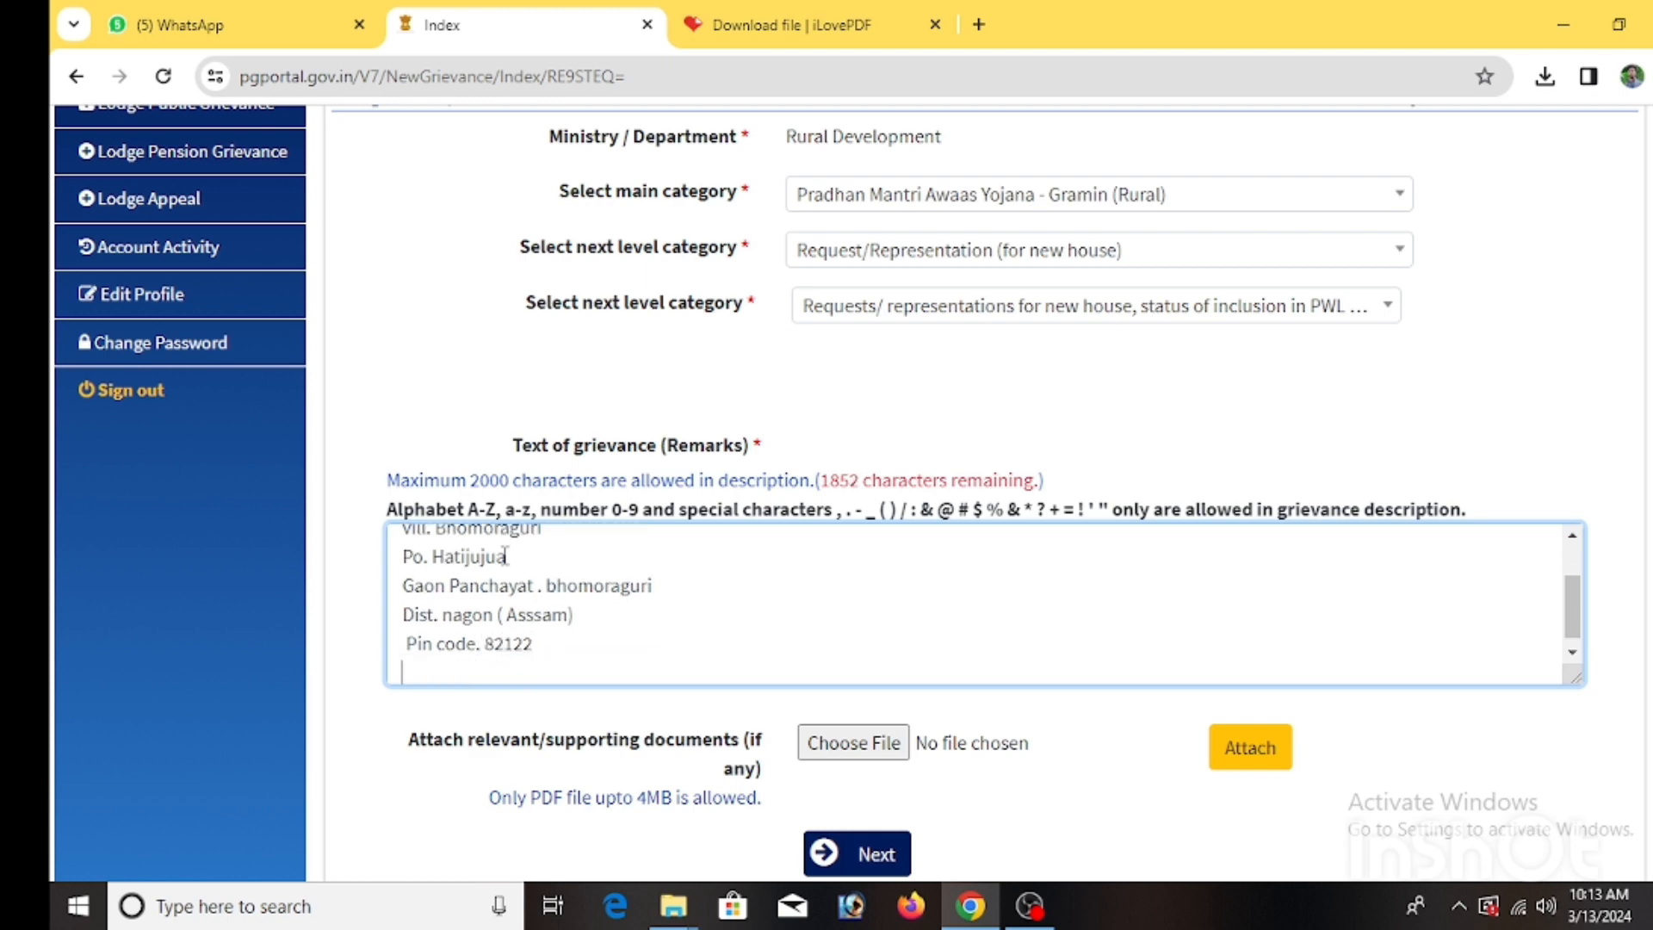
key(Return)
Paste the prepared complaint text and put the signatory name on its own line.
right_click(444, 676)
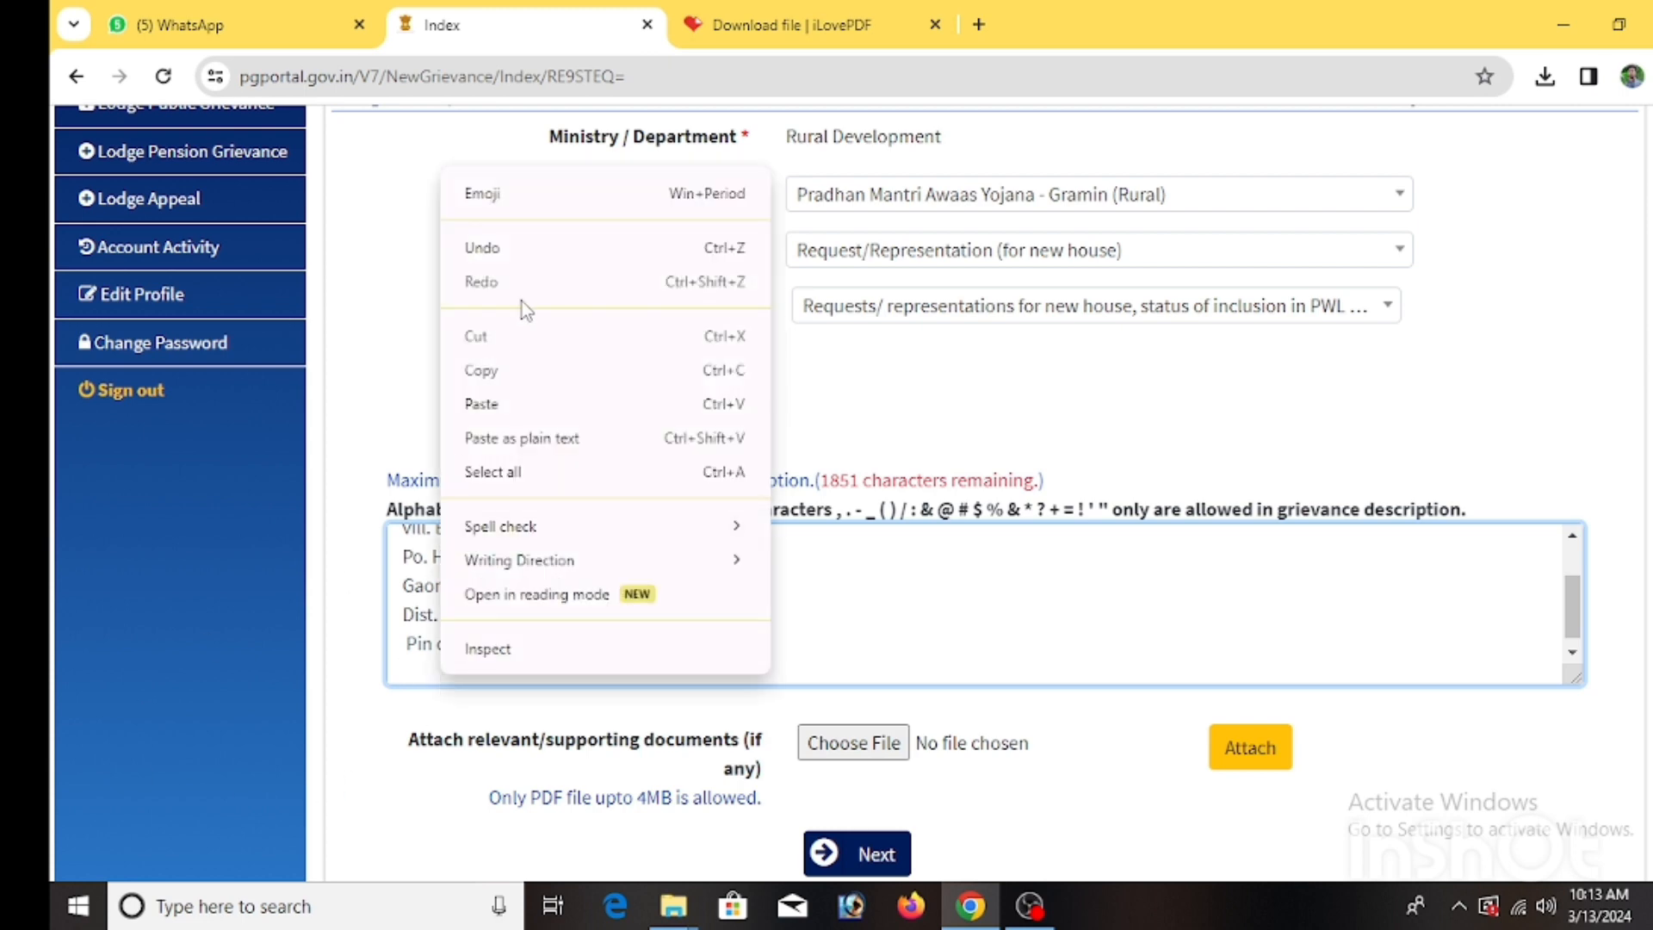
click(482, 506)
scroll(482, 621, down, 1)
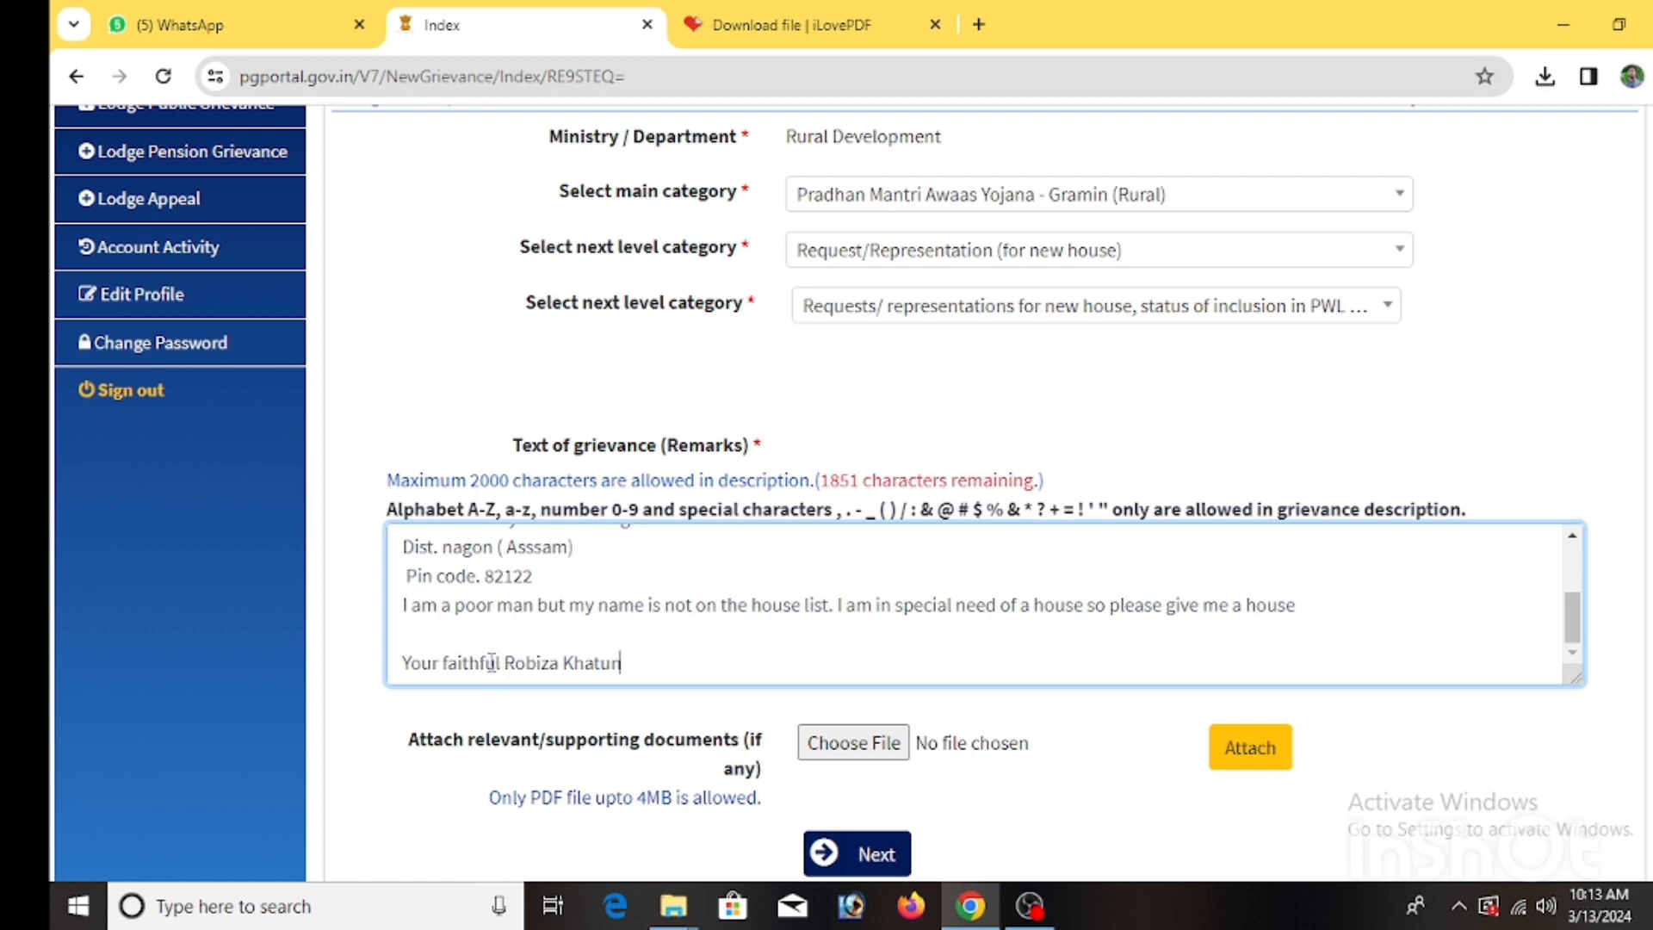
click(503, 659)
key(Return)
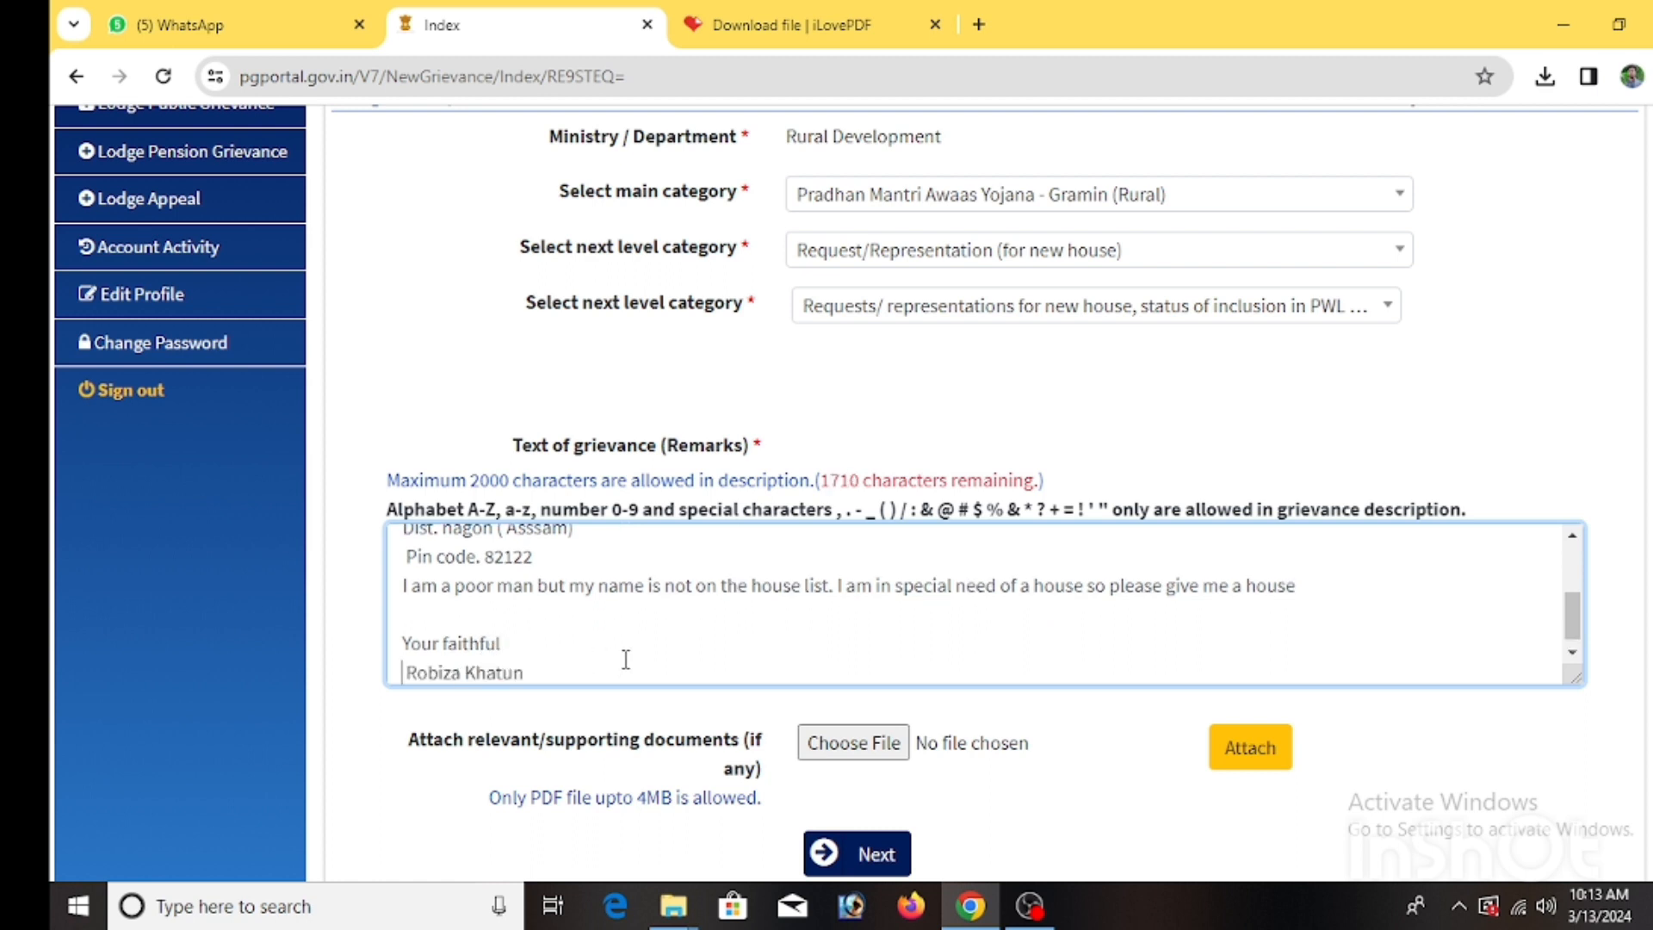
Break the 'I am a poor man' sentence onto its own line and end it with a period.
scroll(514, 676, up, 1)
scroll(514, 676, down, 1)
click(535, 589)
key(Return)
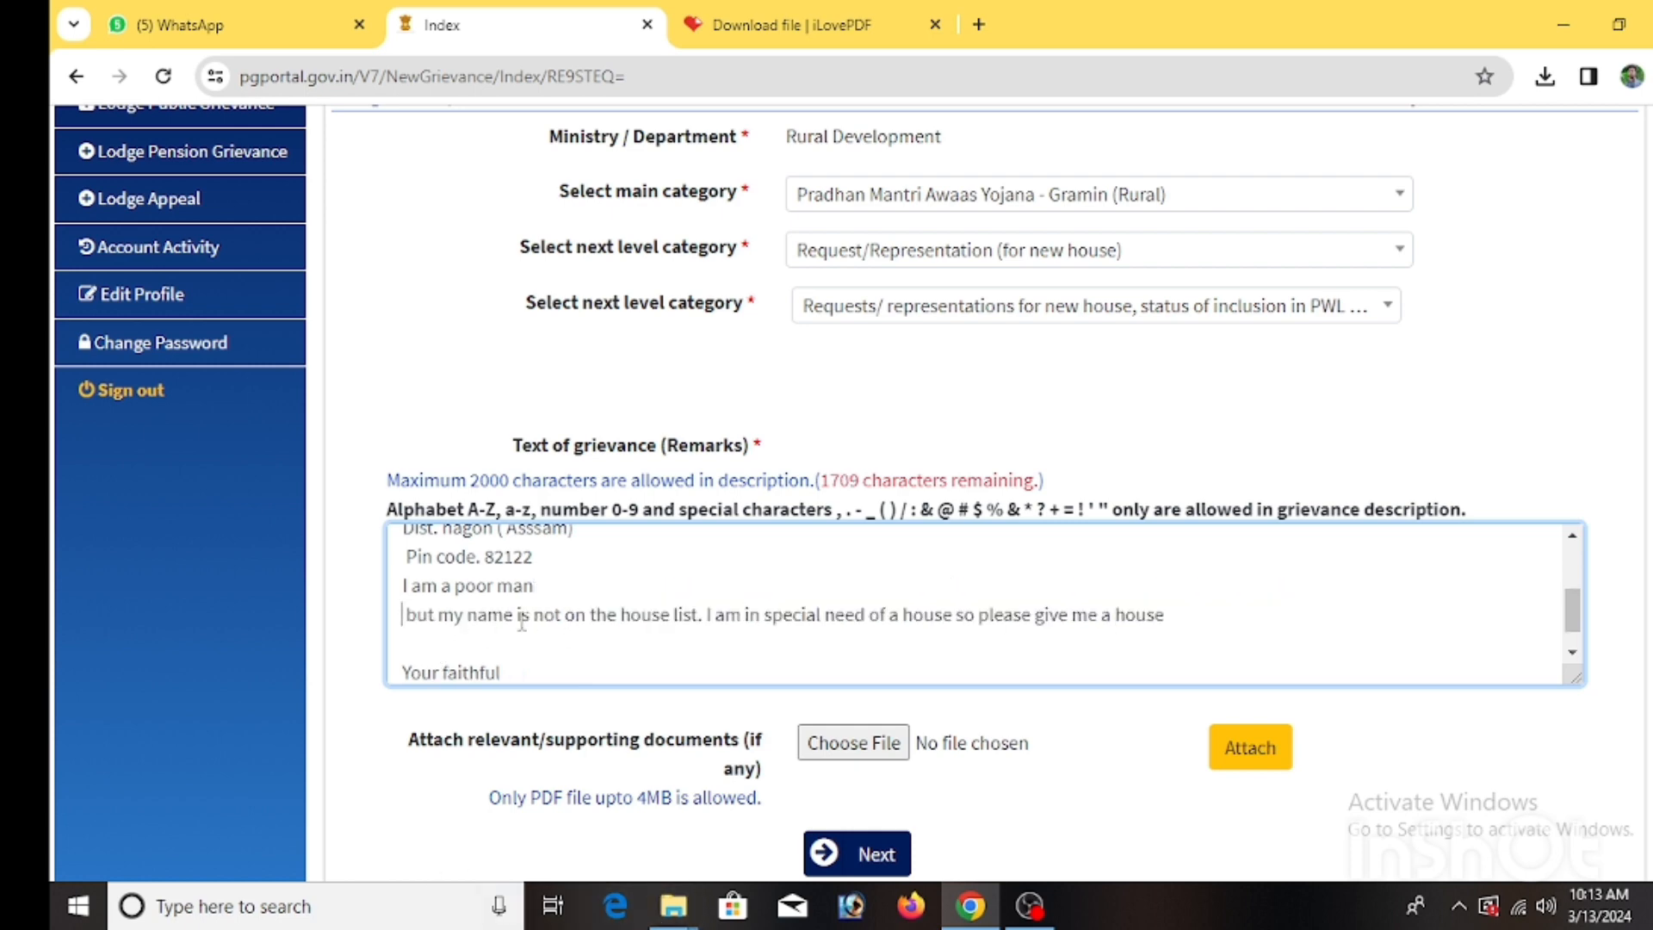
click(538, 588)
text(.)
scroll(821, 634, down, 1)
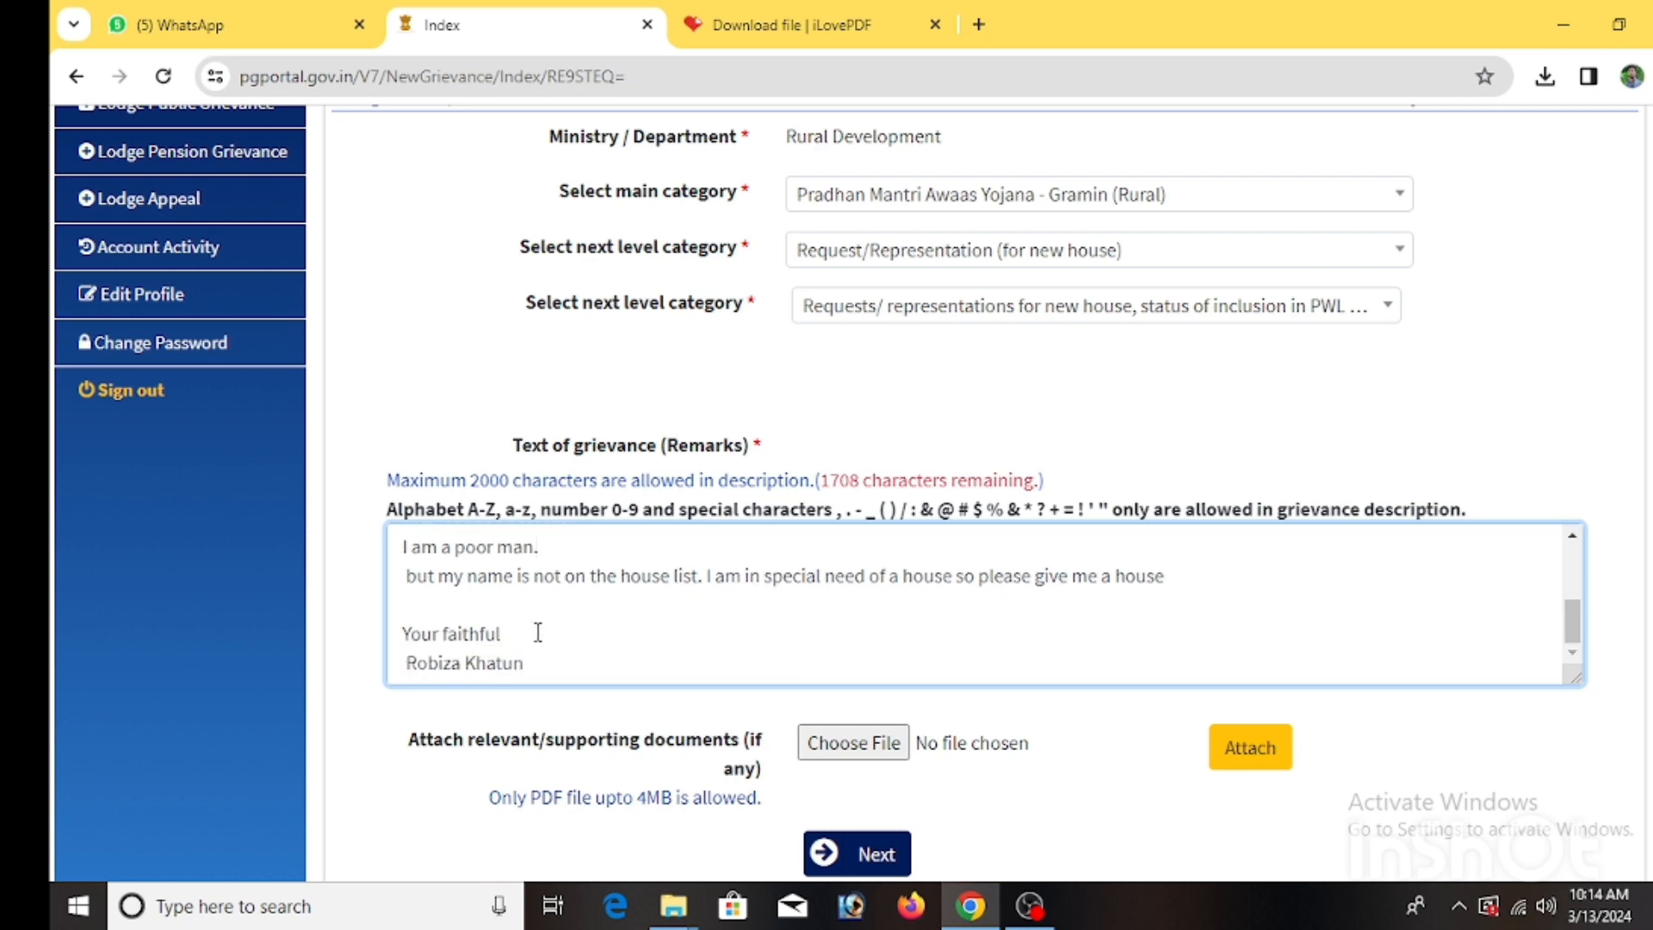
scroll(528, 631, down, 2)
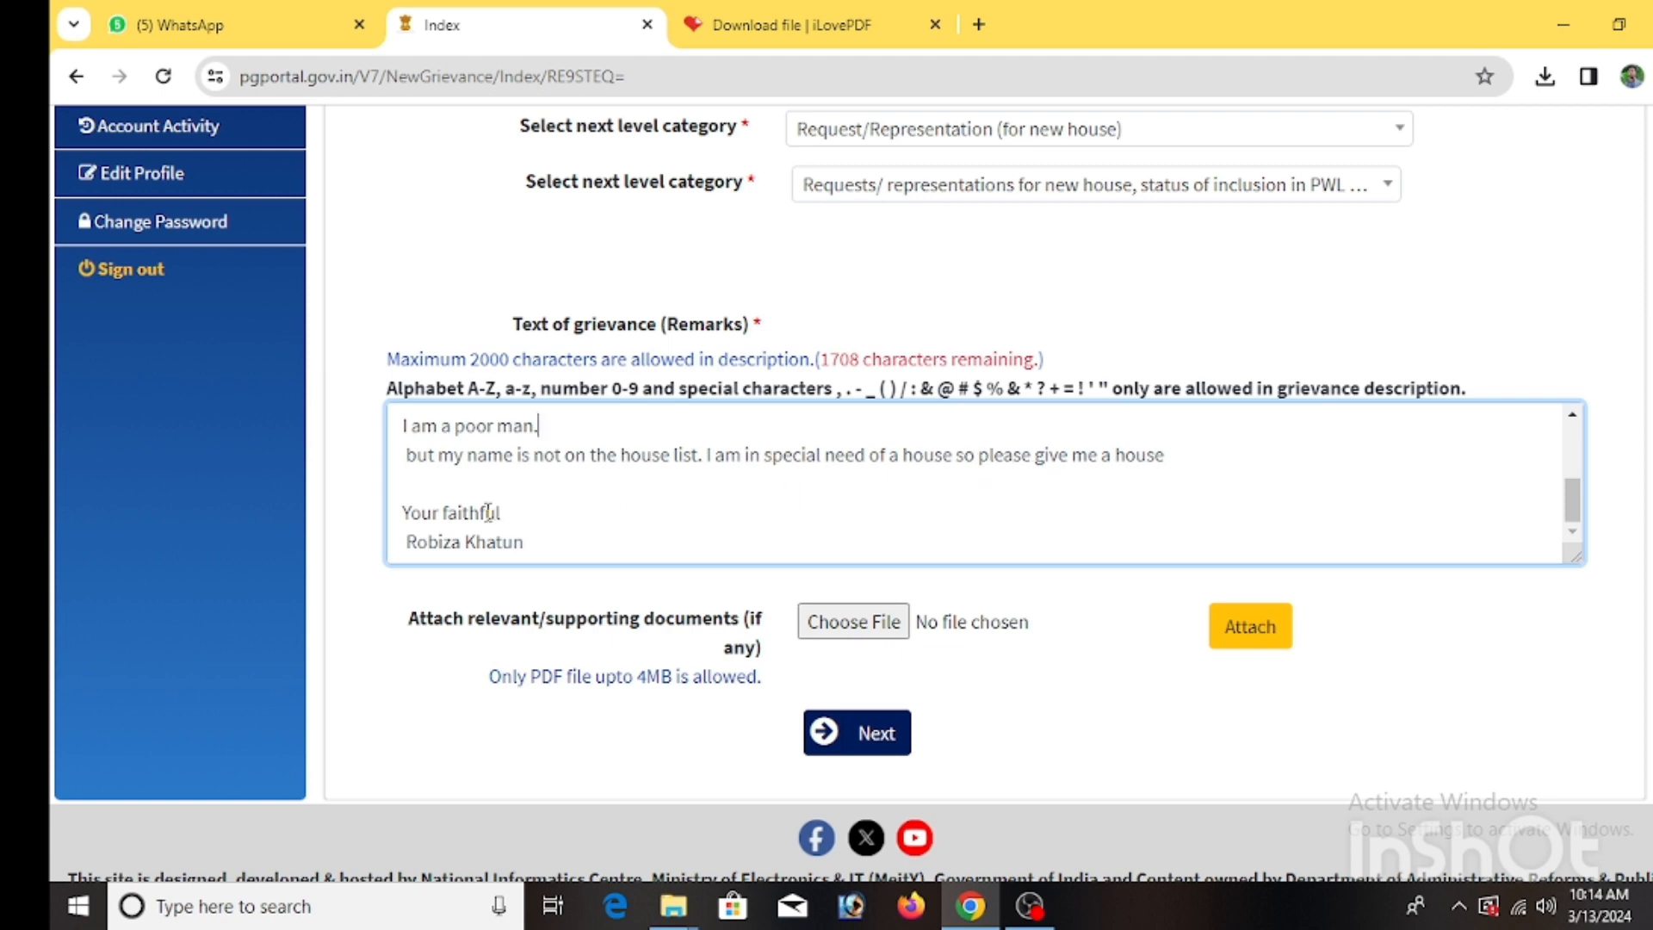
scroll(598, 529, up, 1)
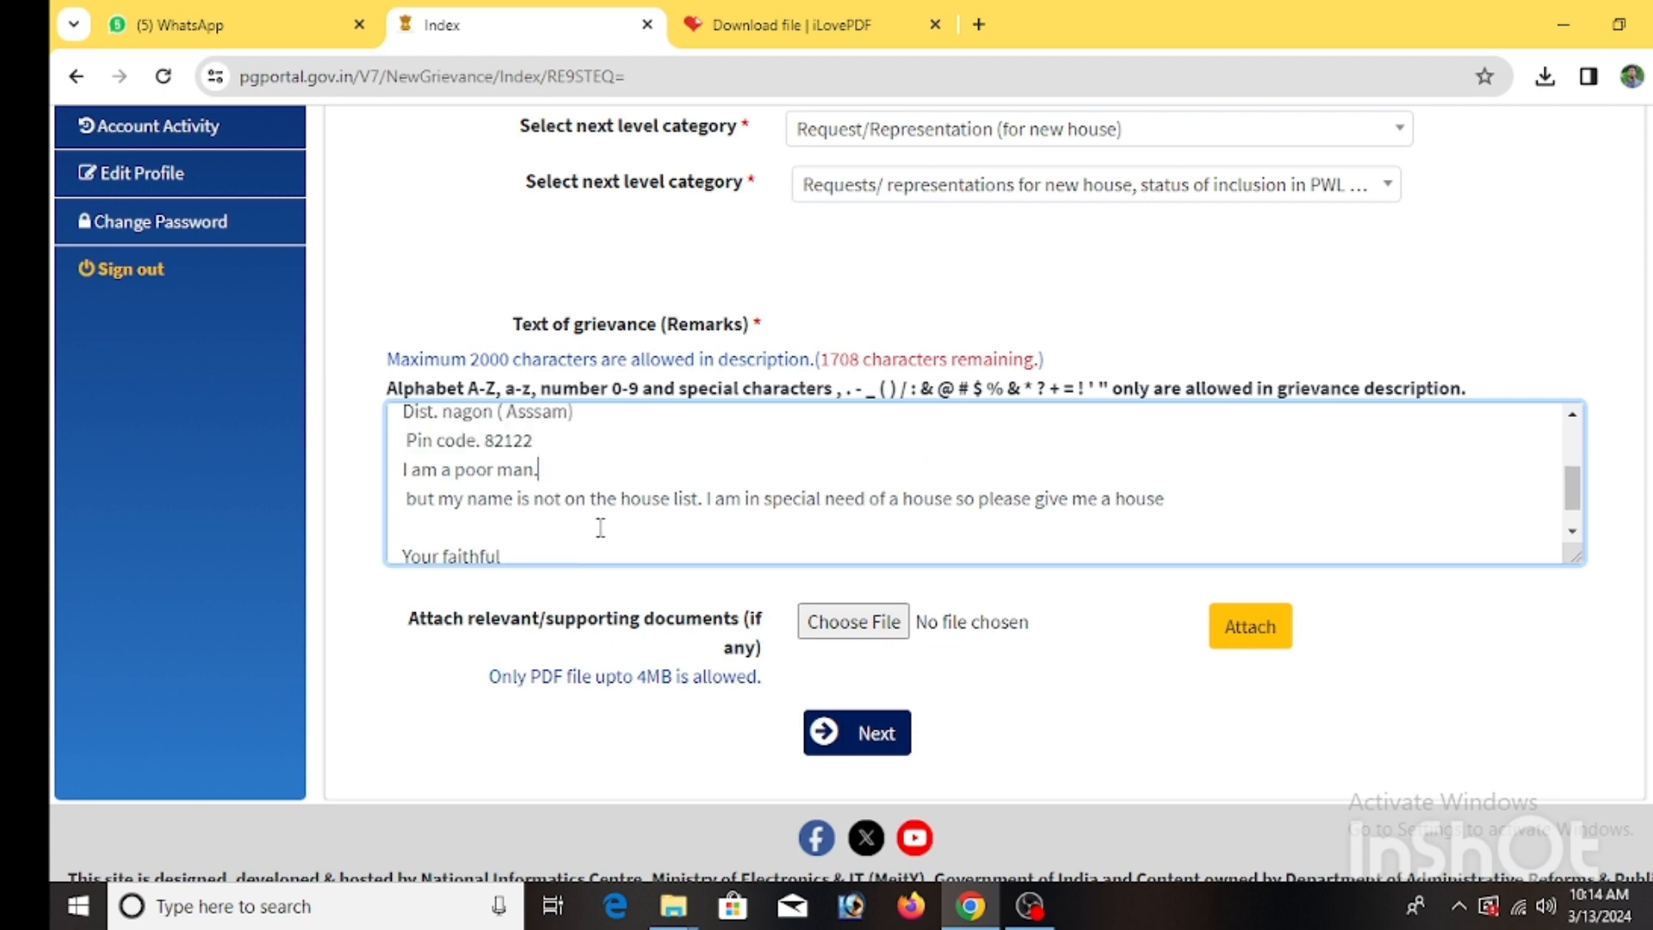
scroll(598, 528, down, 1)
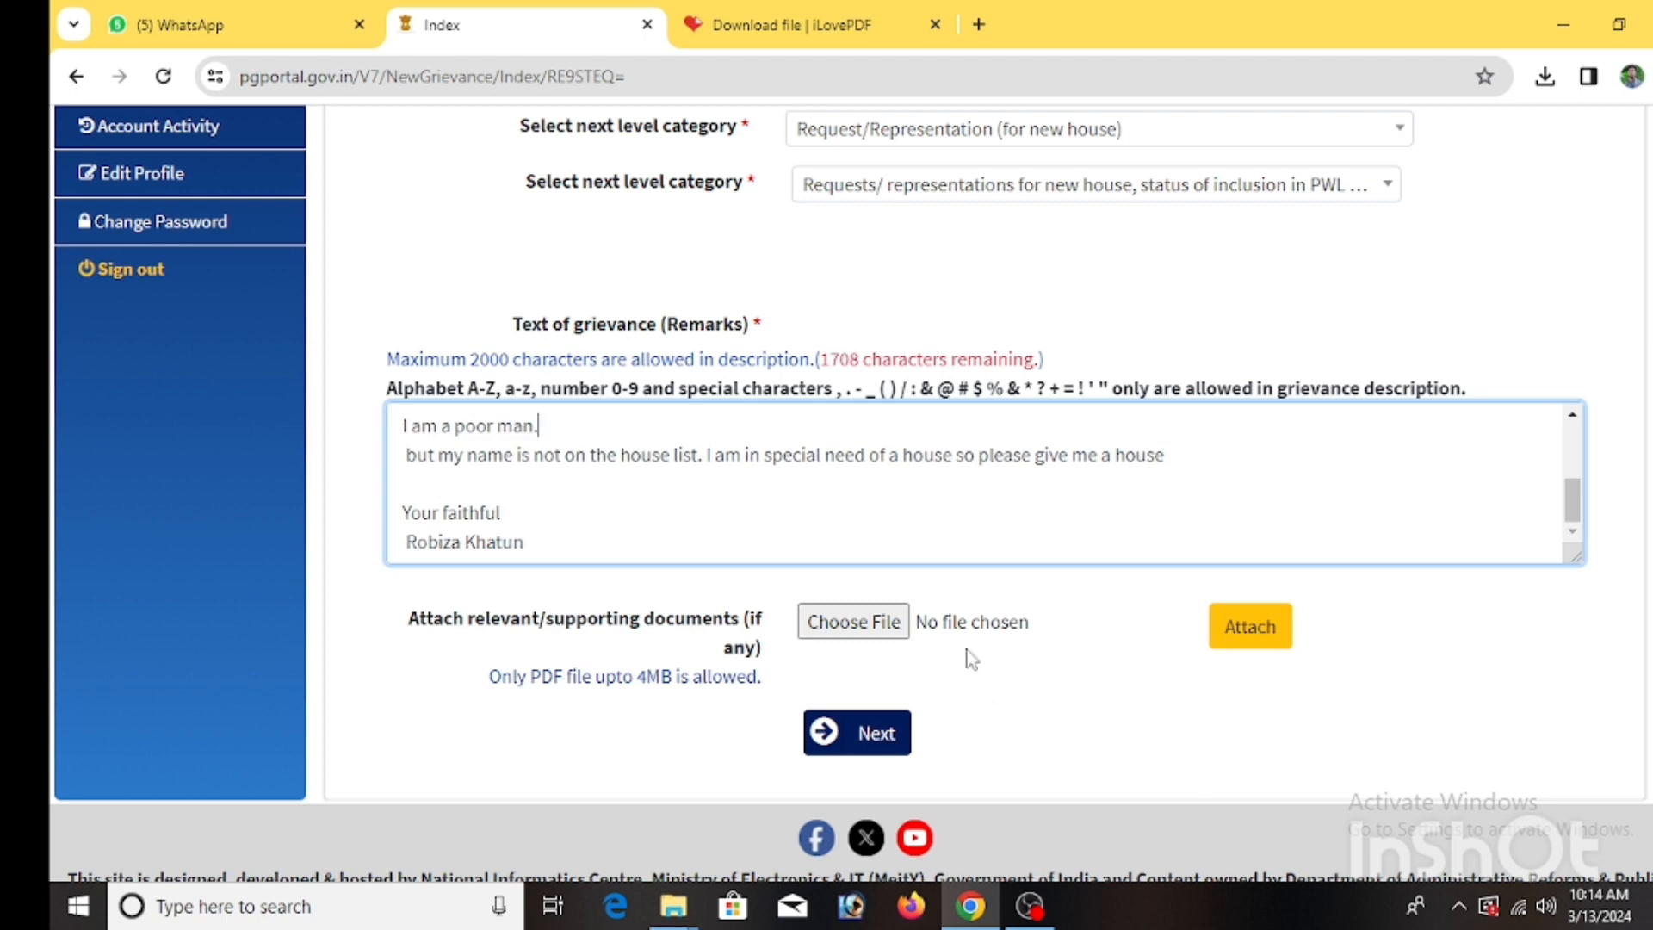
Browse to the documents folder and choose the merged PDF as the supporting file.
click(852, 622)
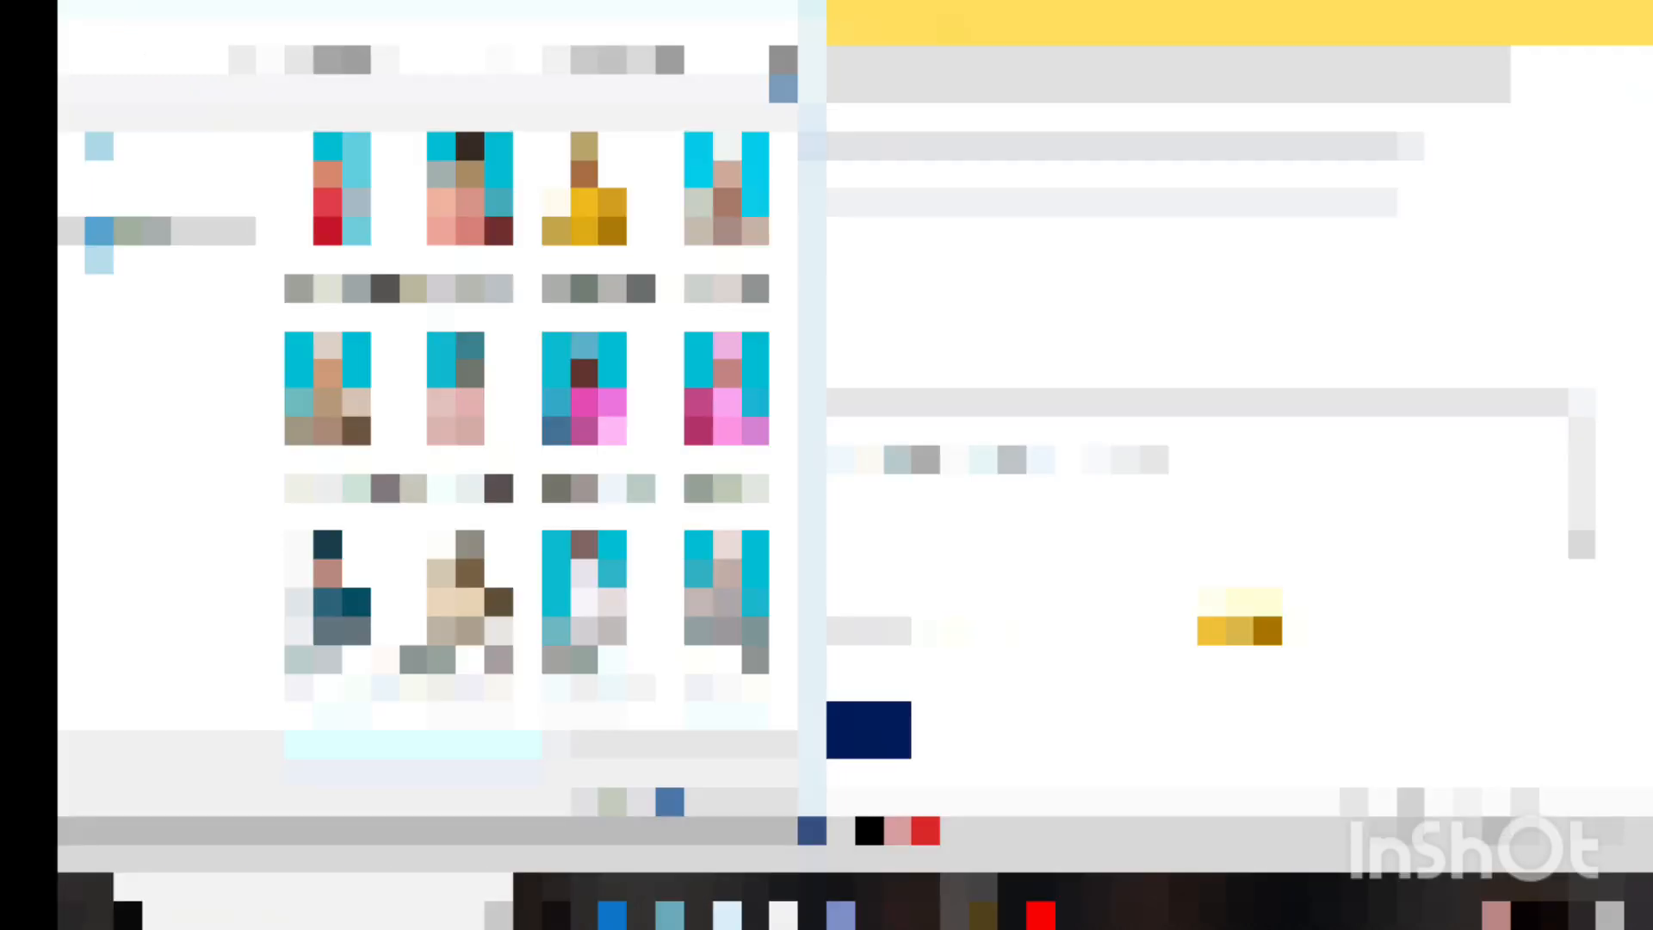
click(177, 233)
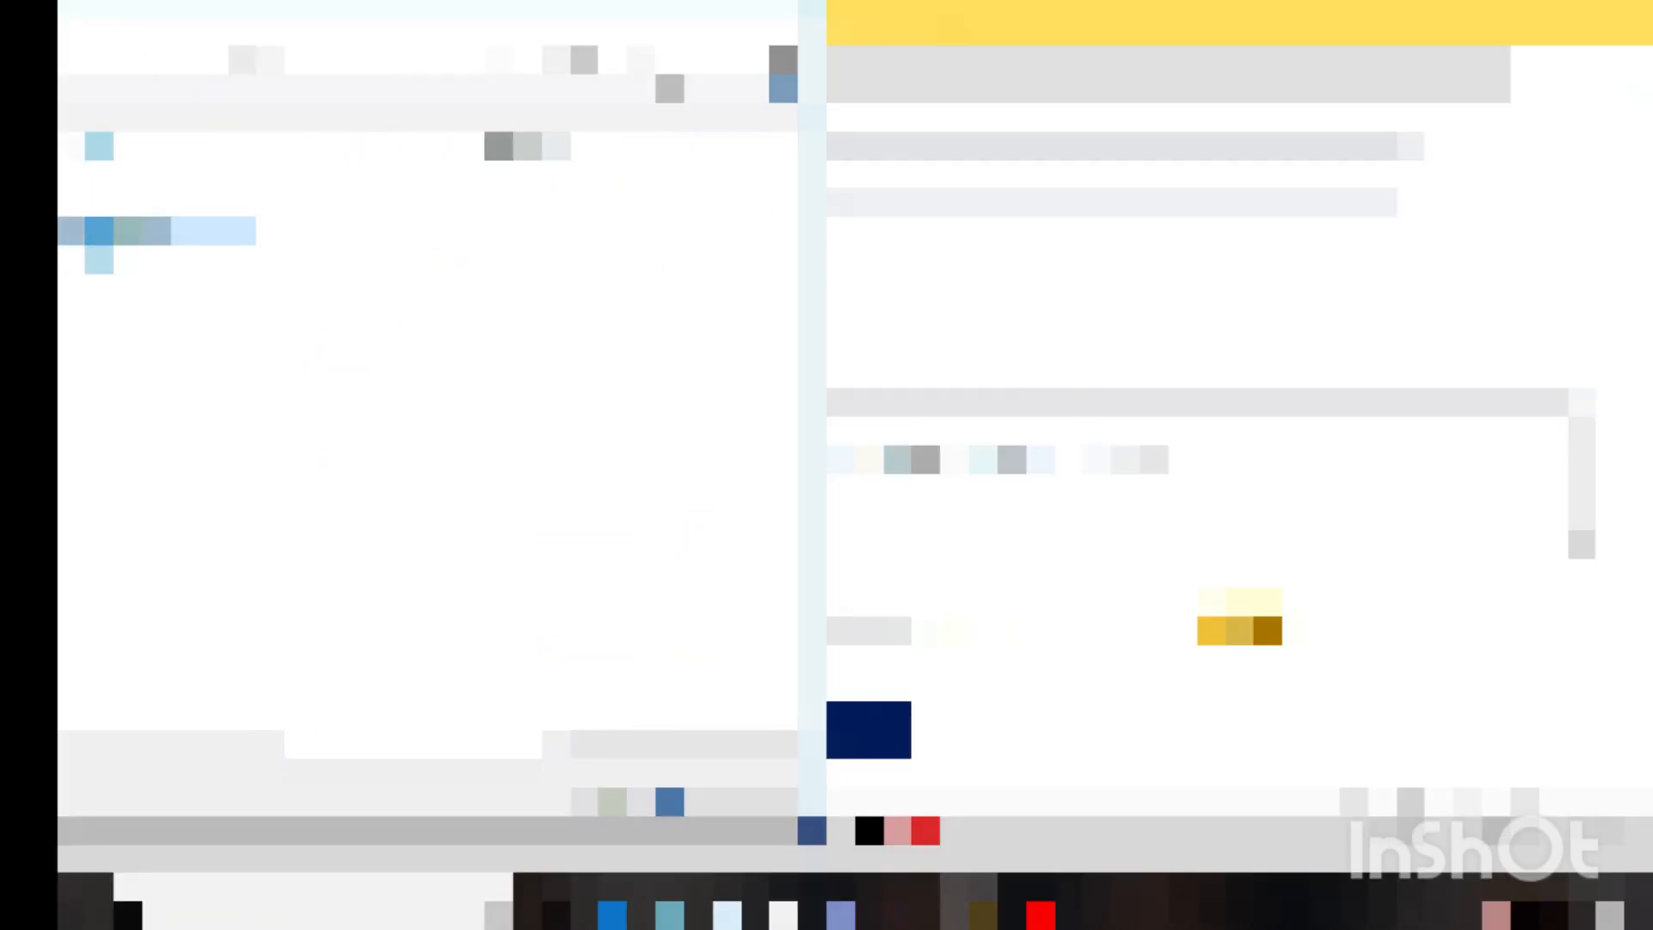
click(387, 420)
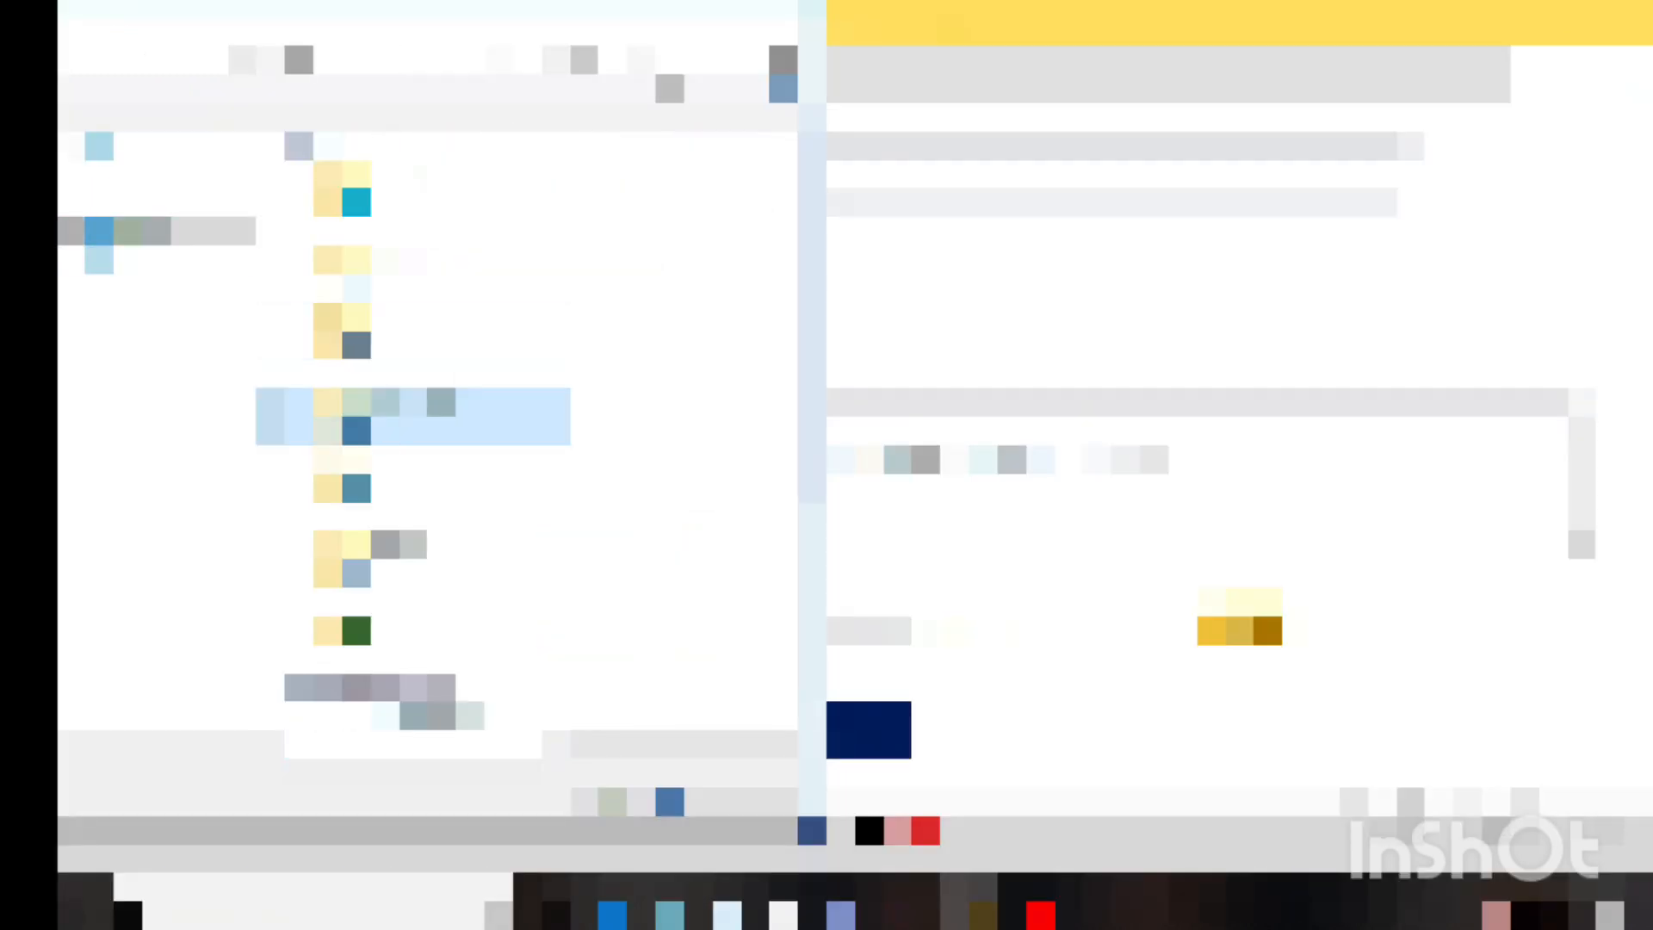
double_click(387, 421)
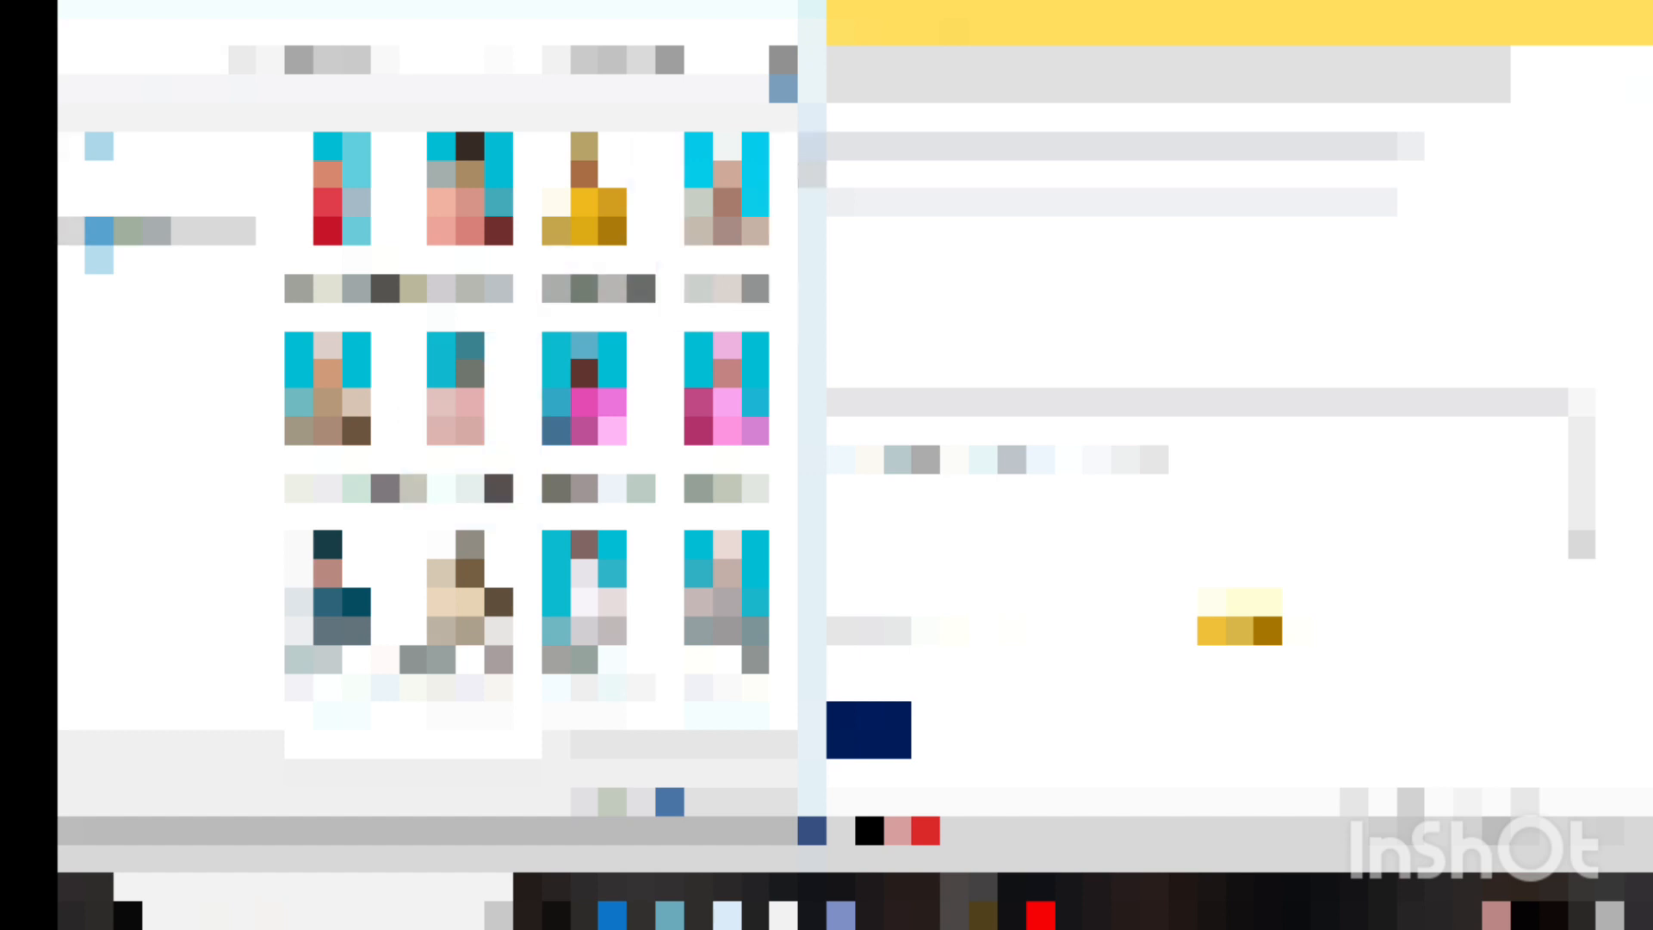
scroll(527, 418, down, 5)
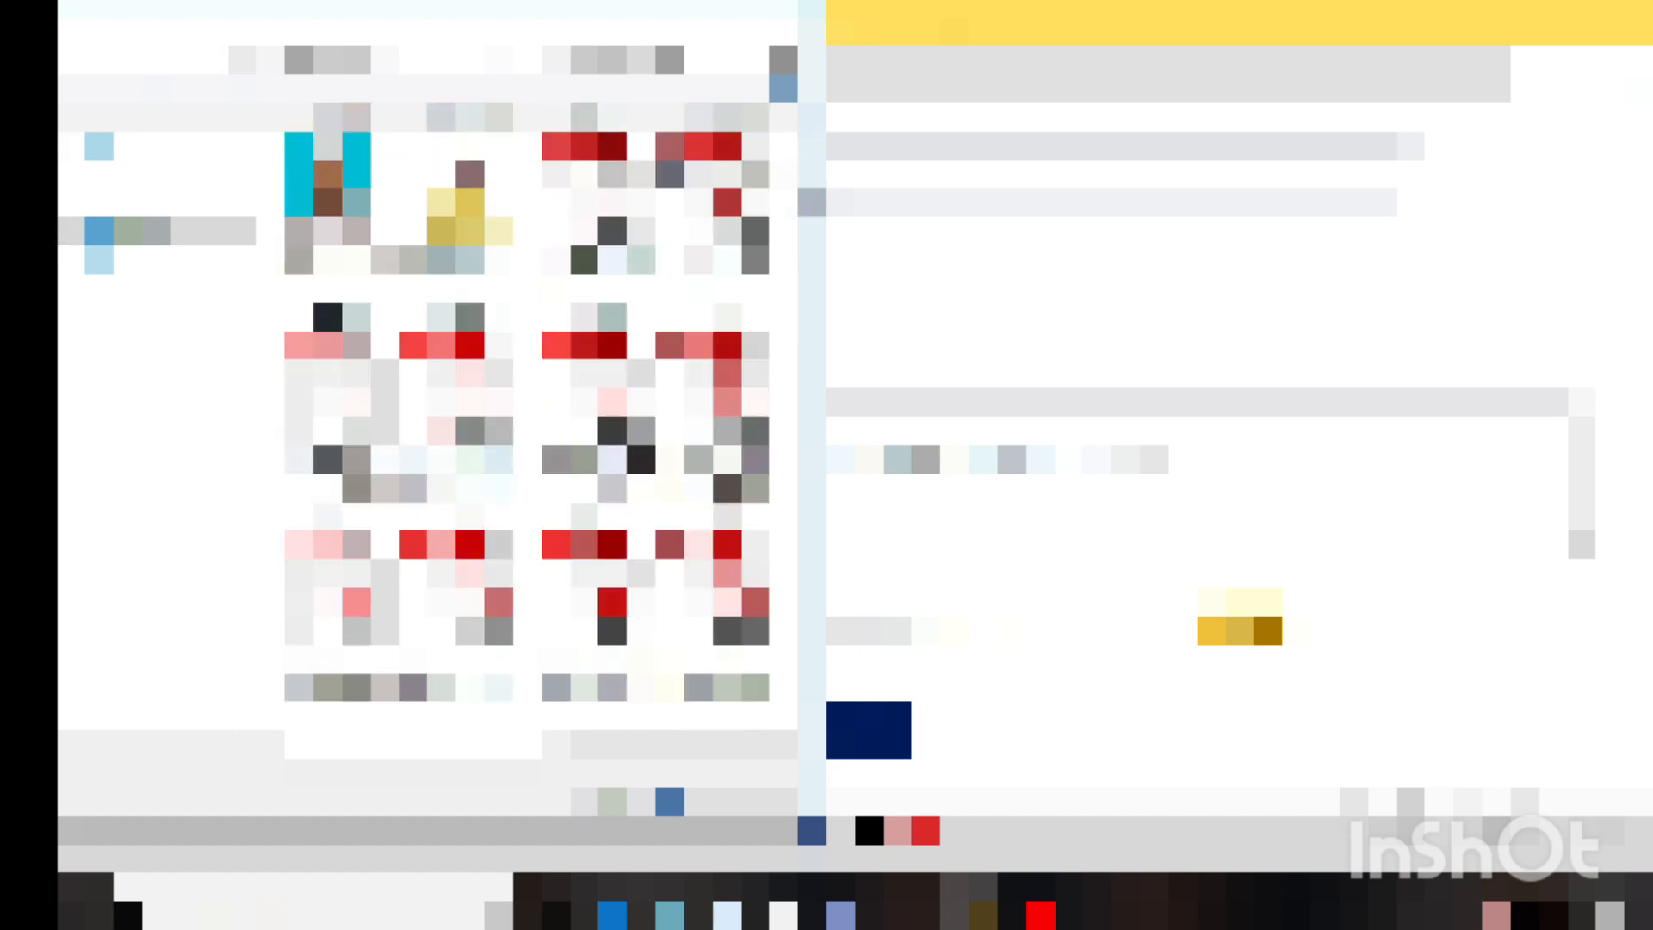
scroll(527, 417, down, 6)
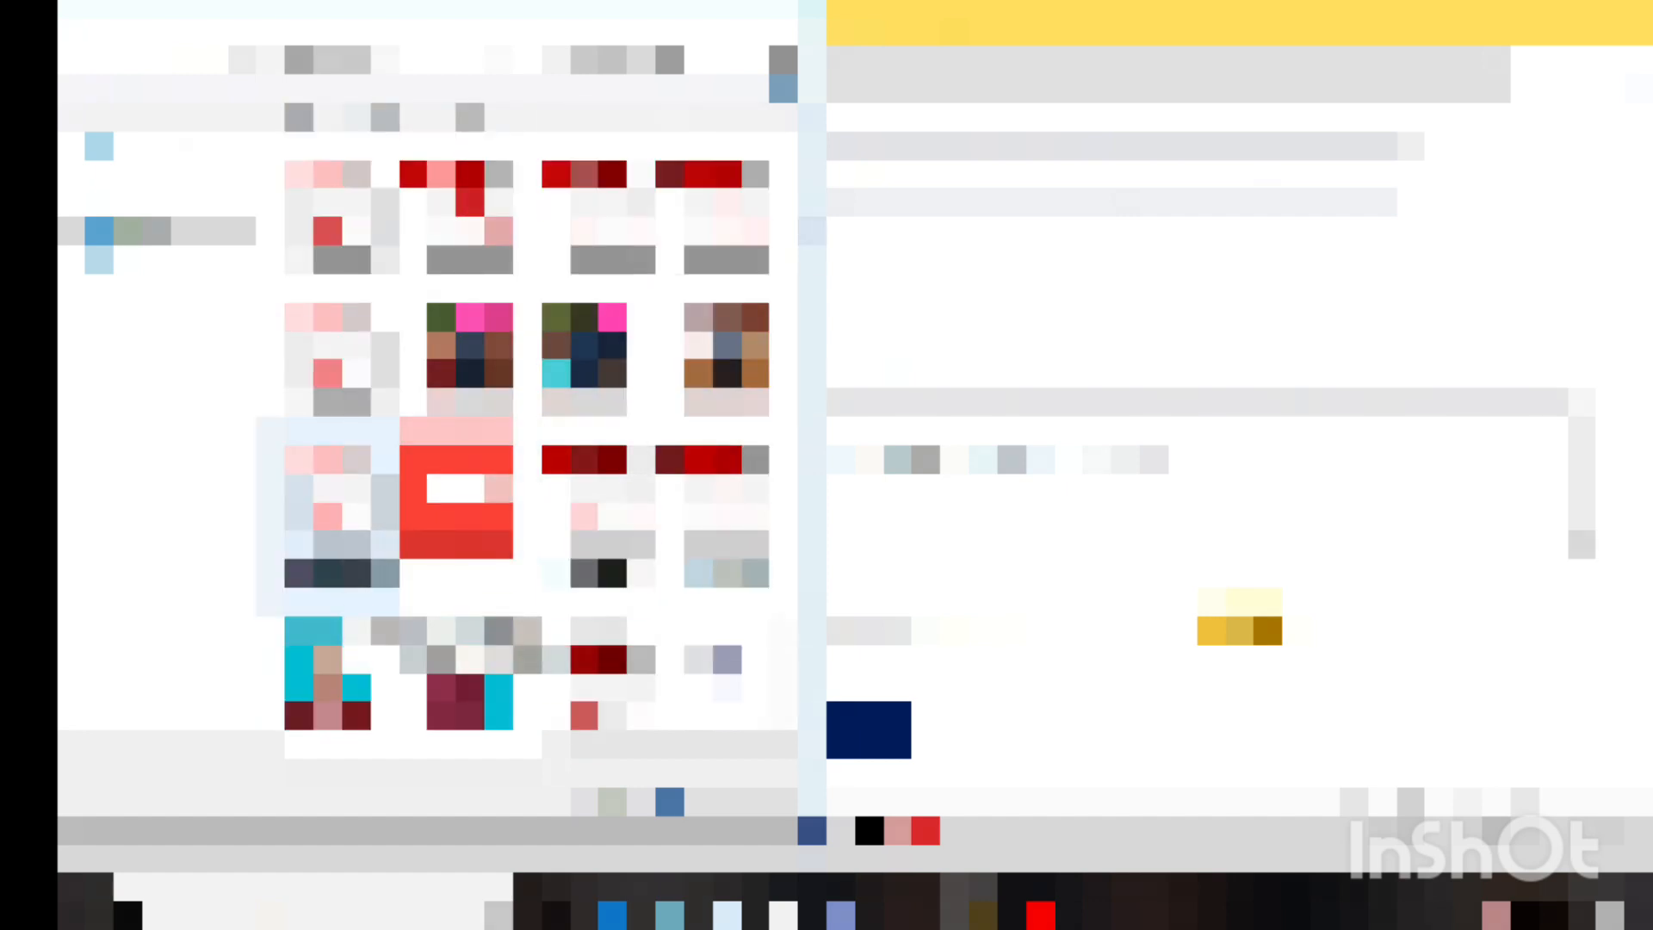
click(327, 515)
click(671, 800)
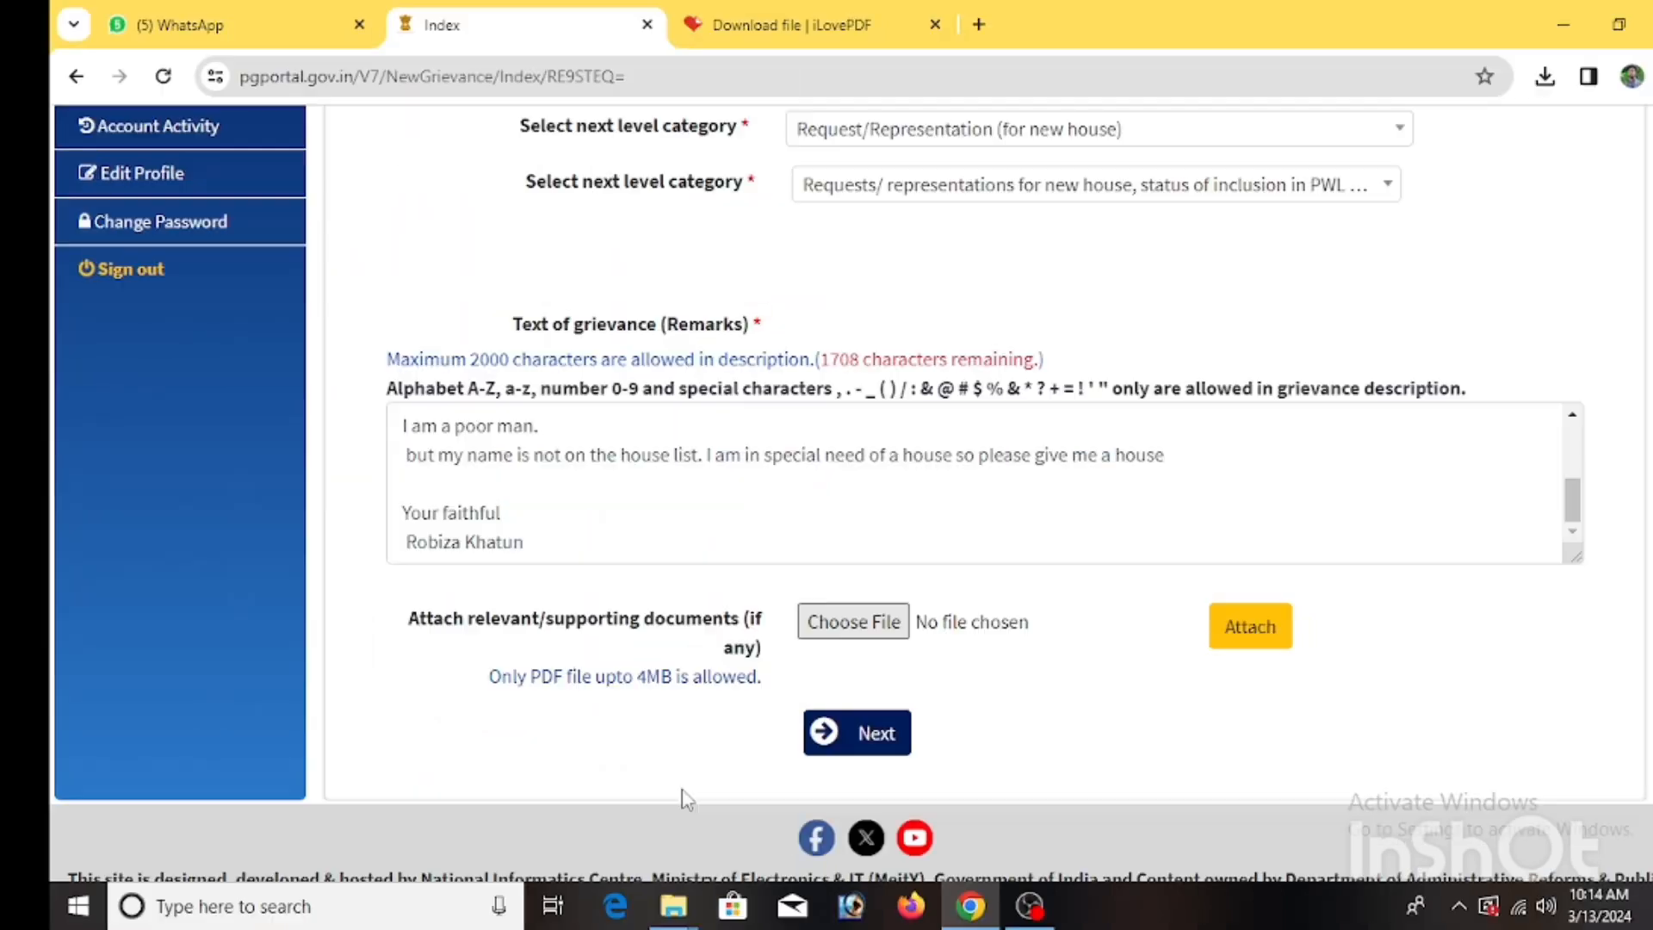
Attach the merged PDF (218 KB) and continue to the Grievance Details page.
click(1274, 631)
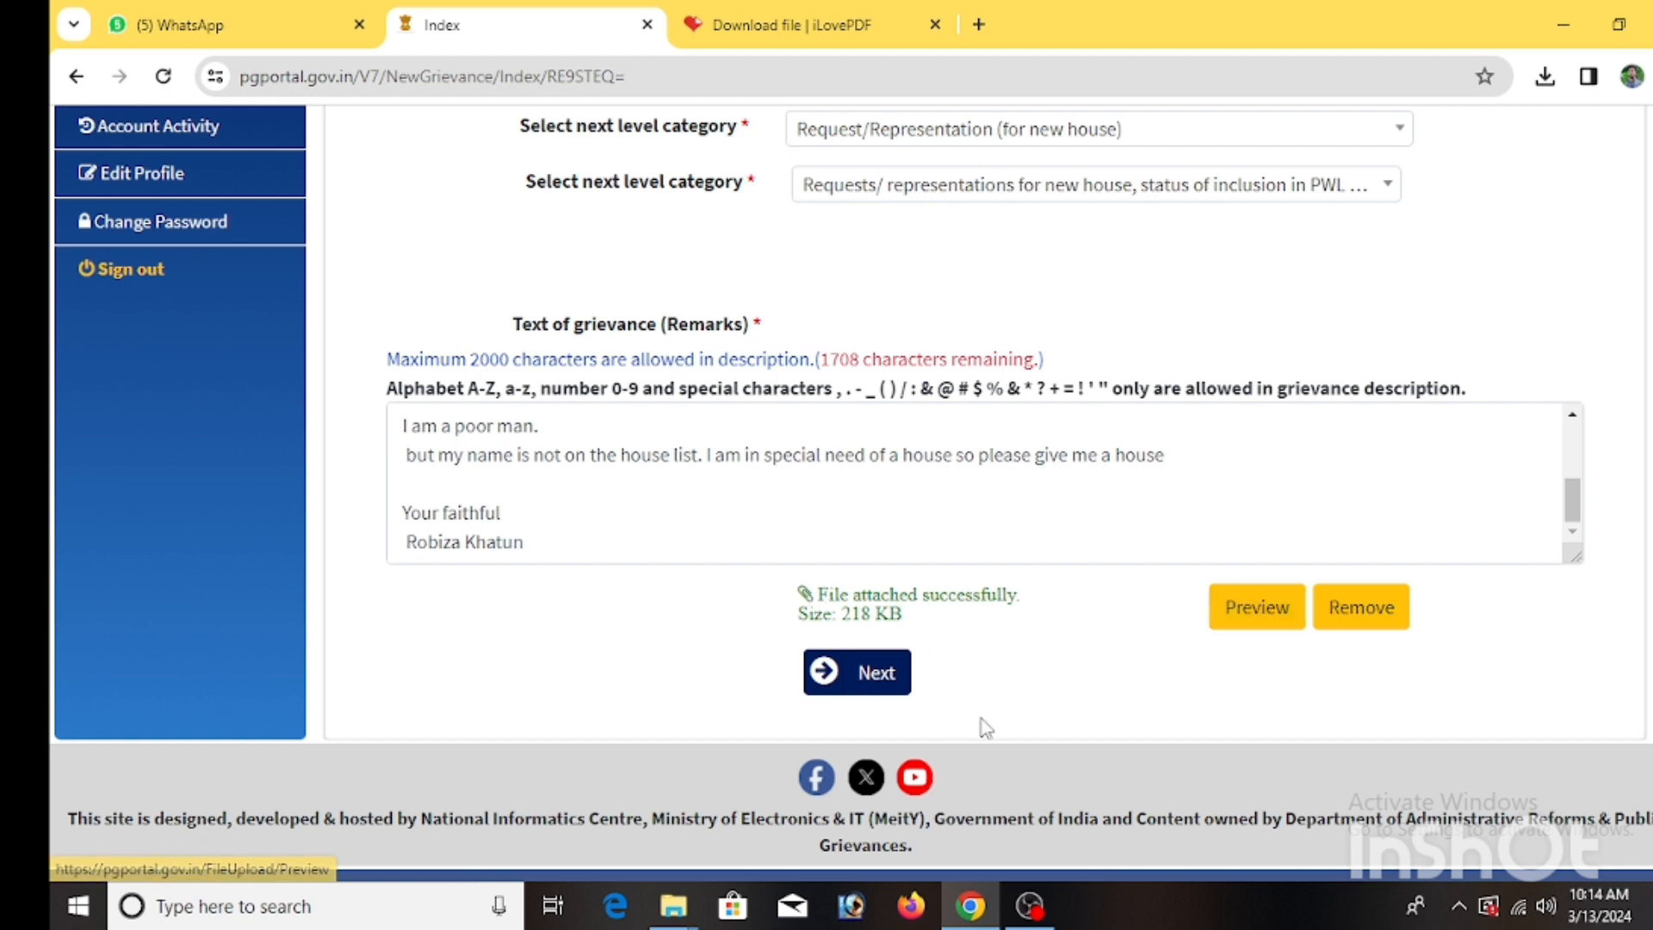
click(857, 674)
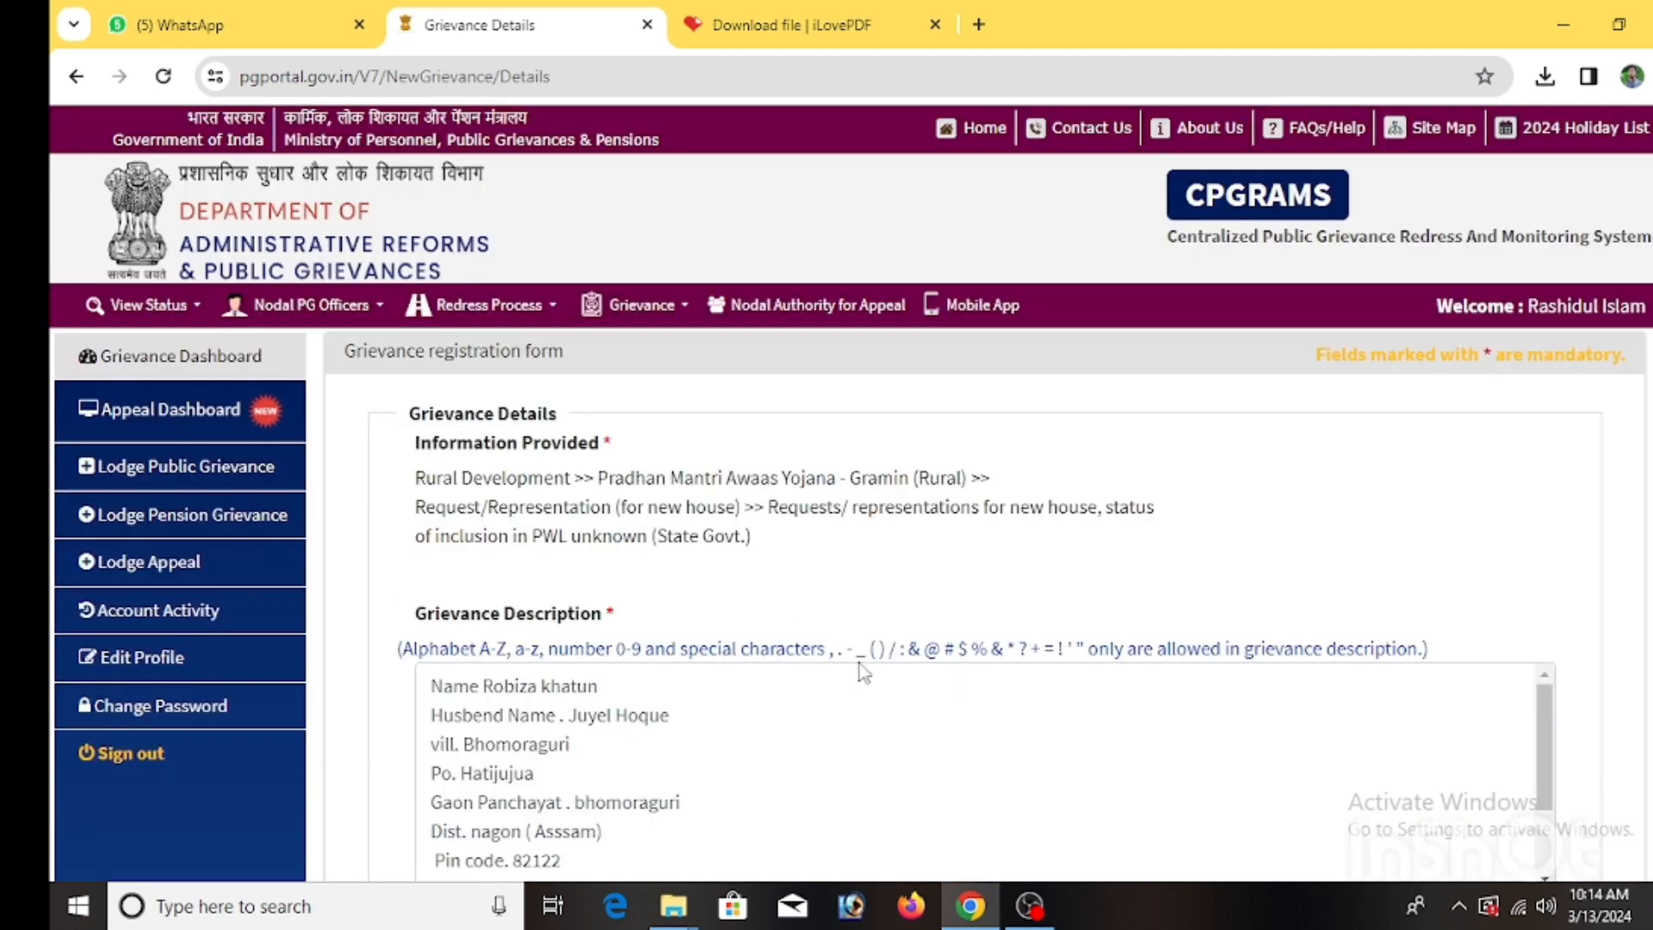
scroll(863, 672, down, 5)
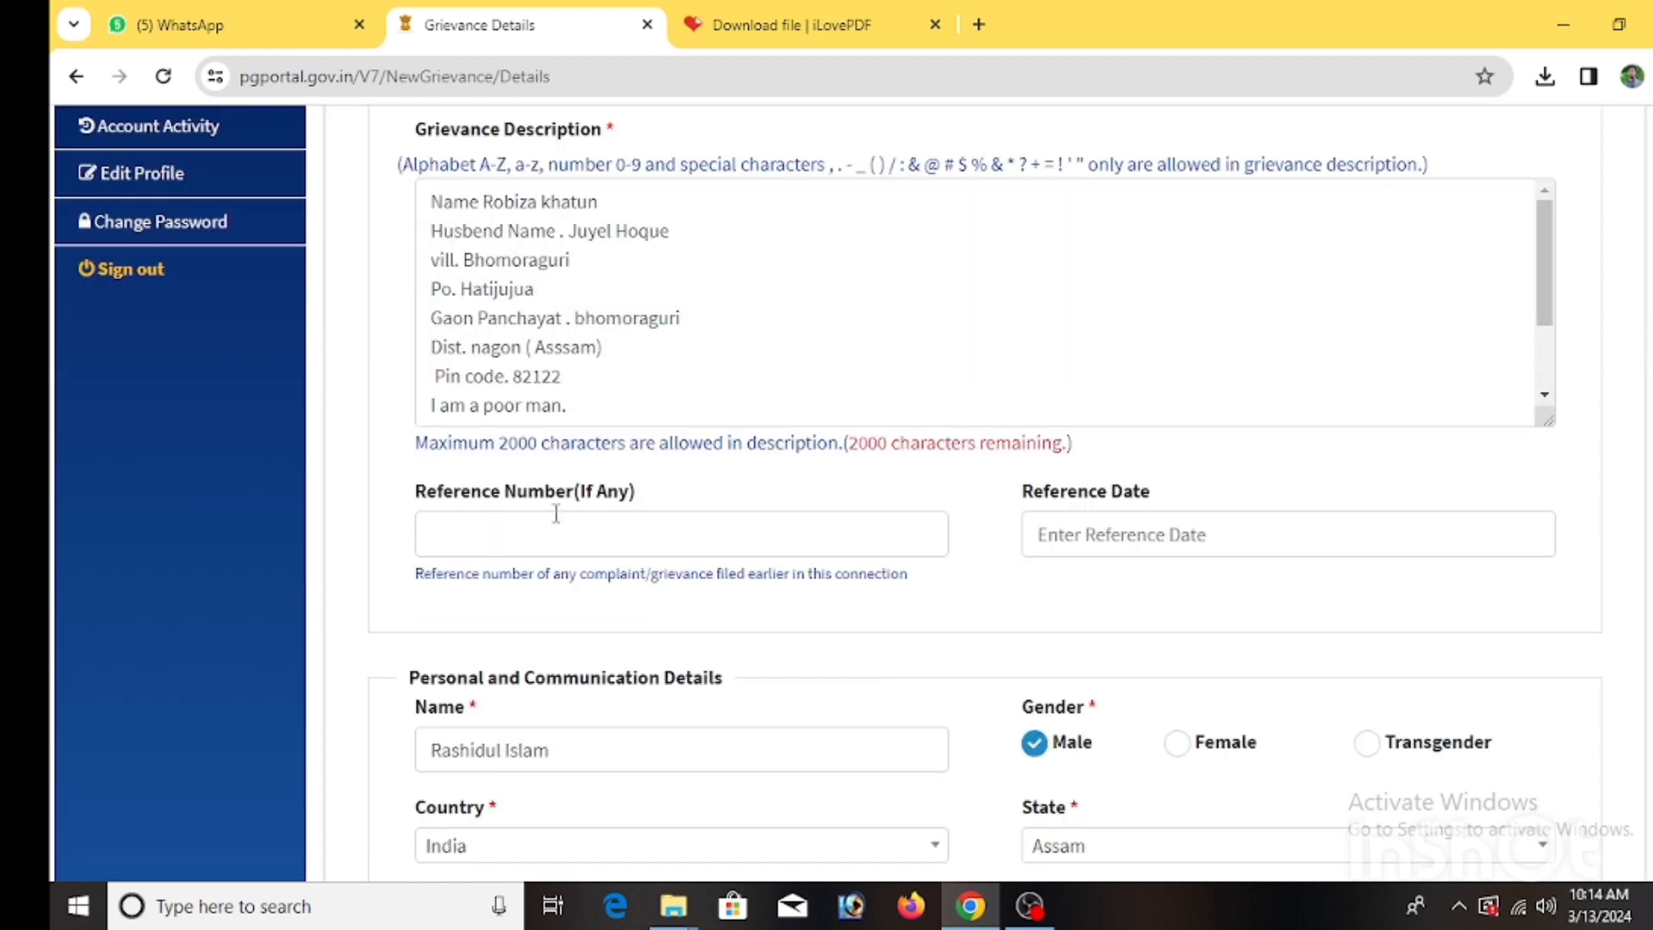
click(503, 540)
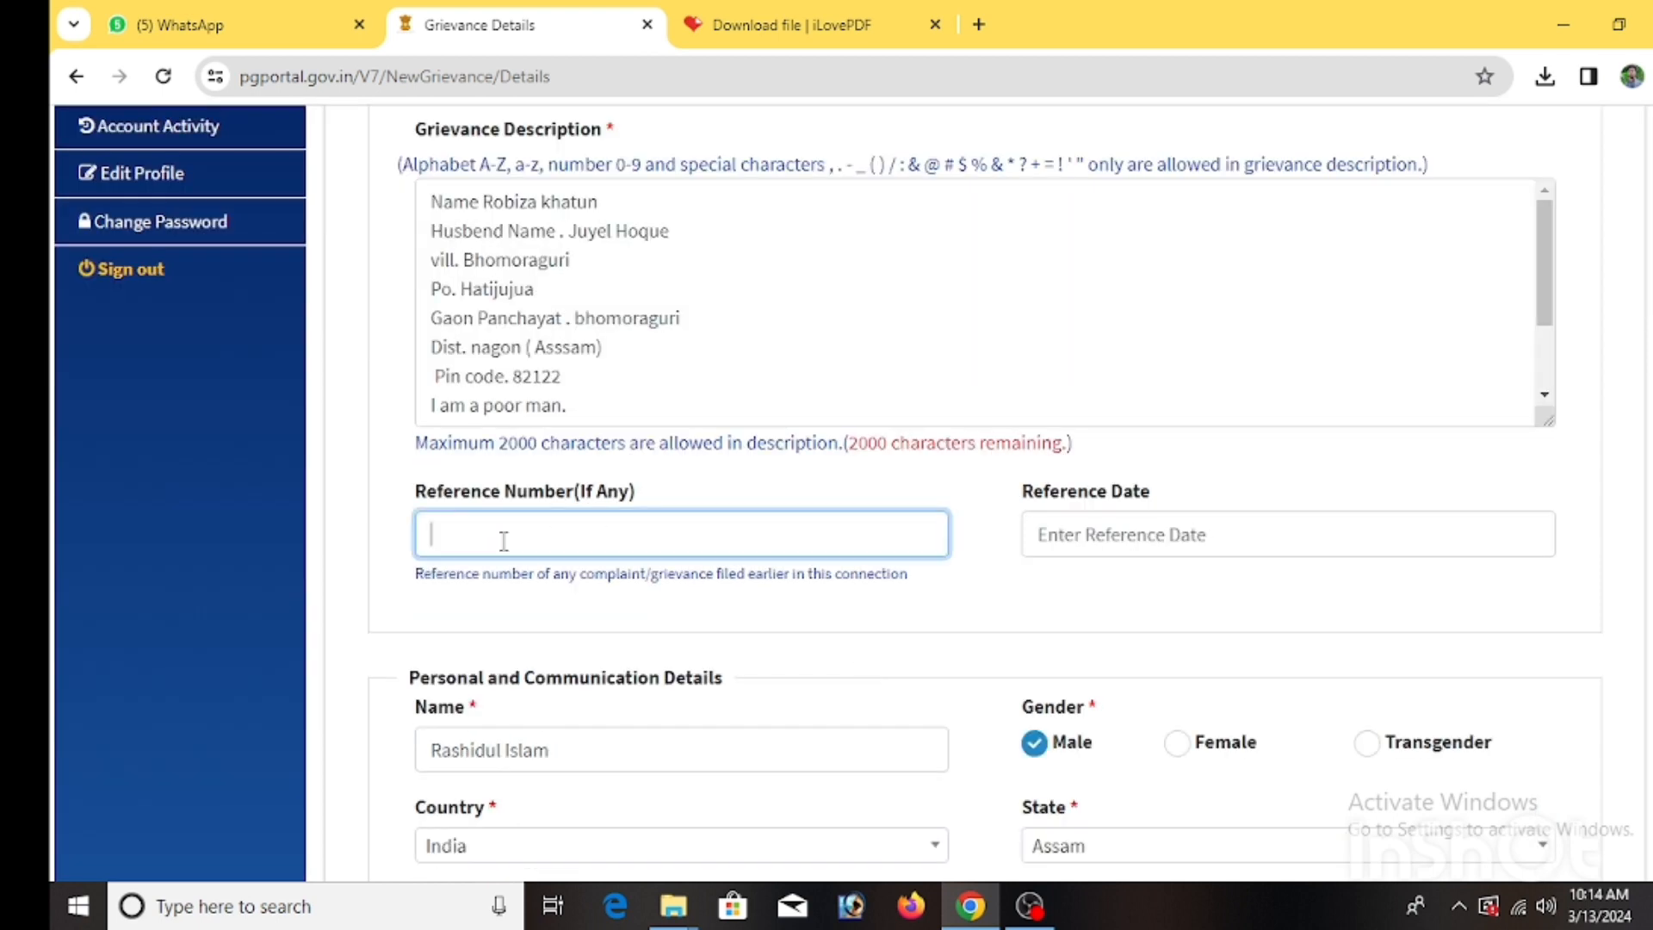
scroll(1279, 521, down, 1)
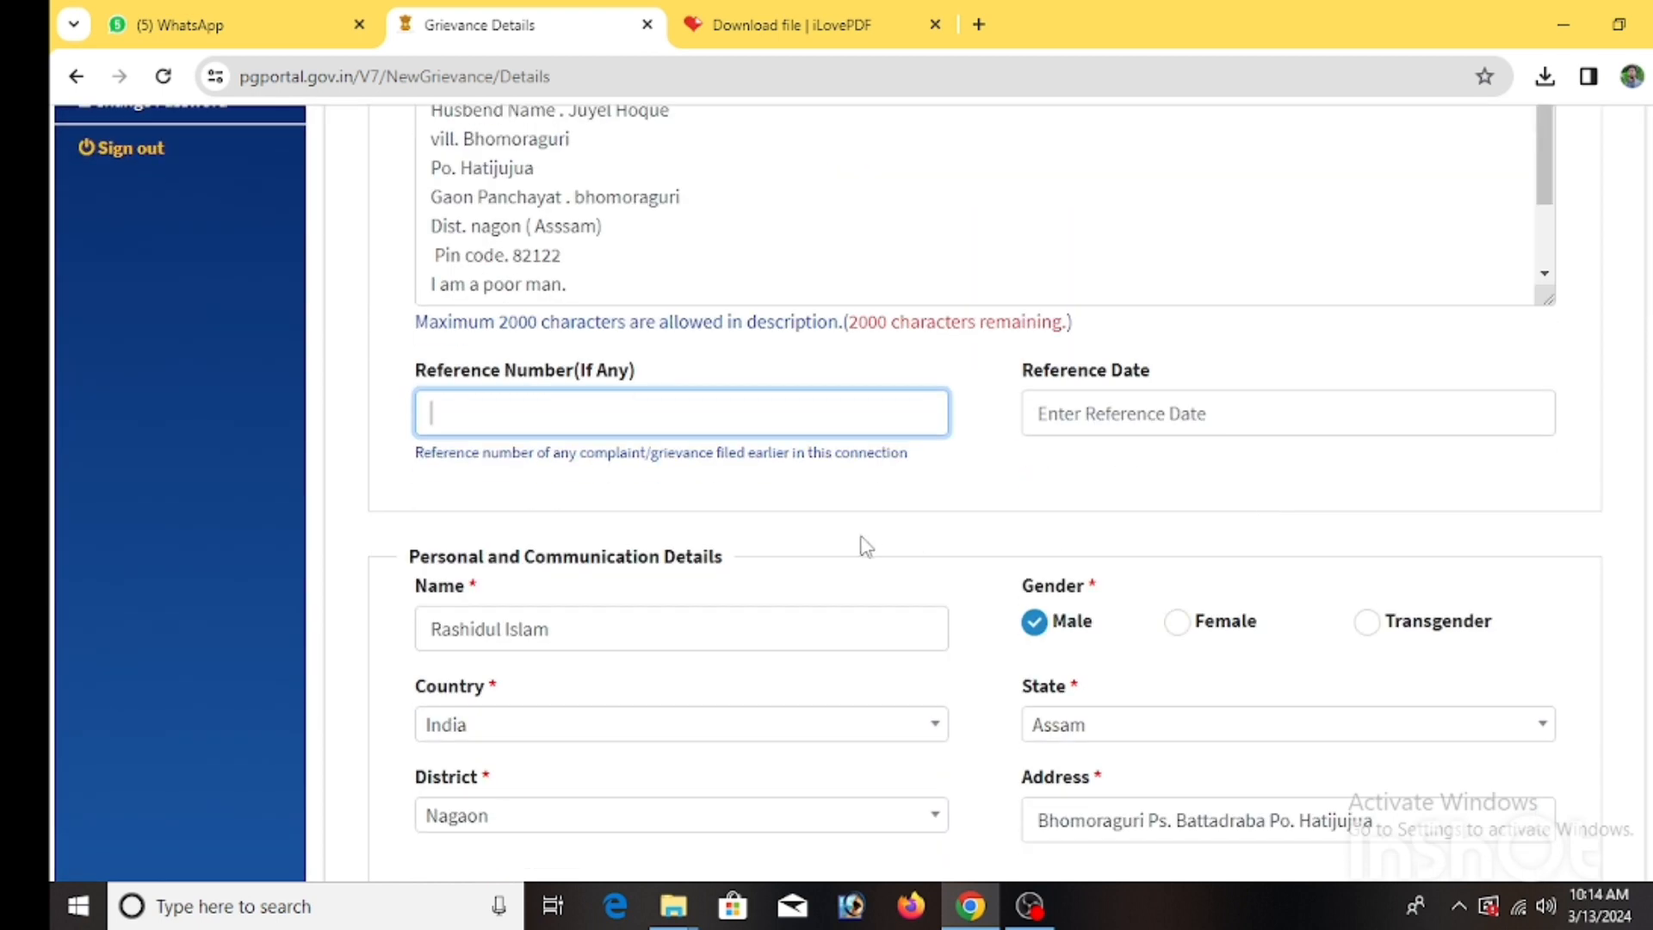
scroll(865, 545, down, 1)
scroll(627, 509, down, 1)
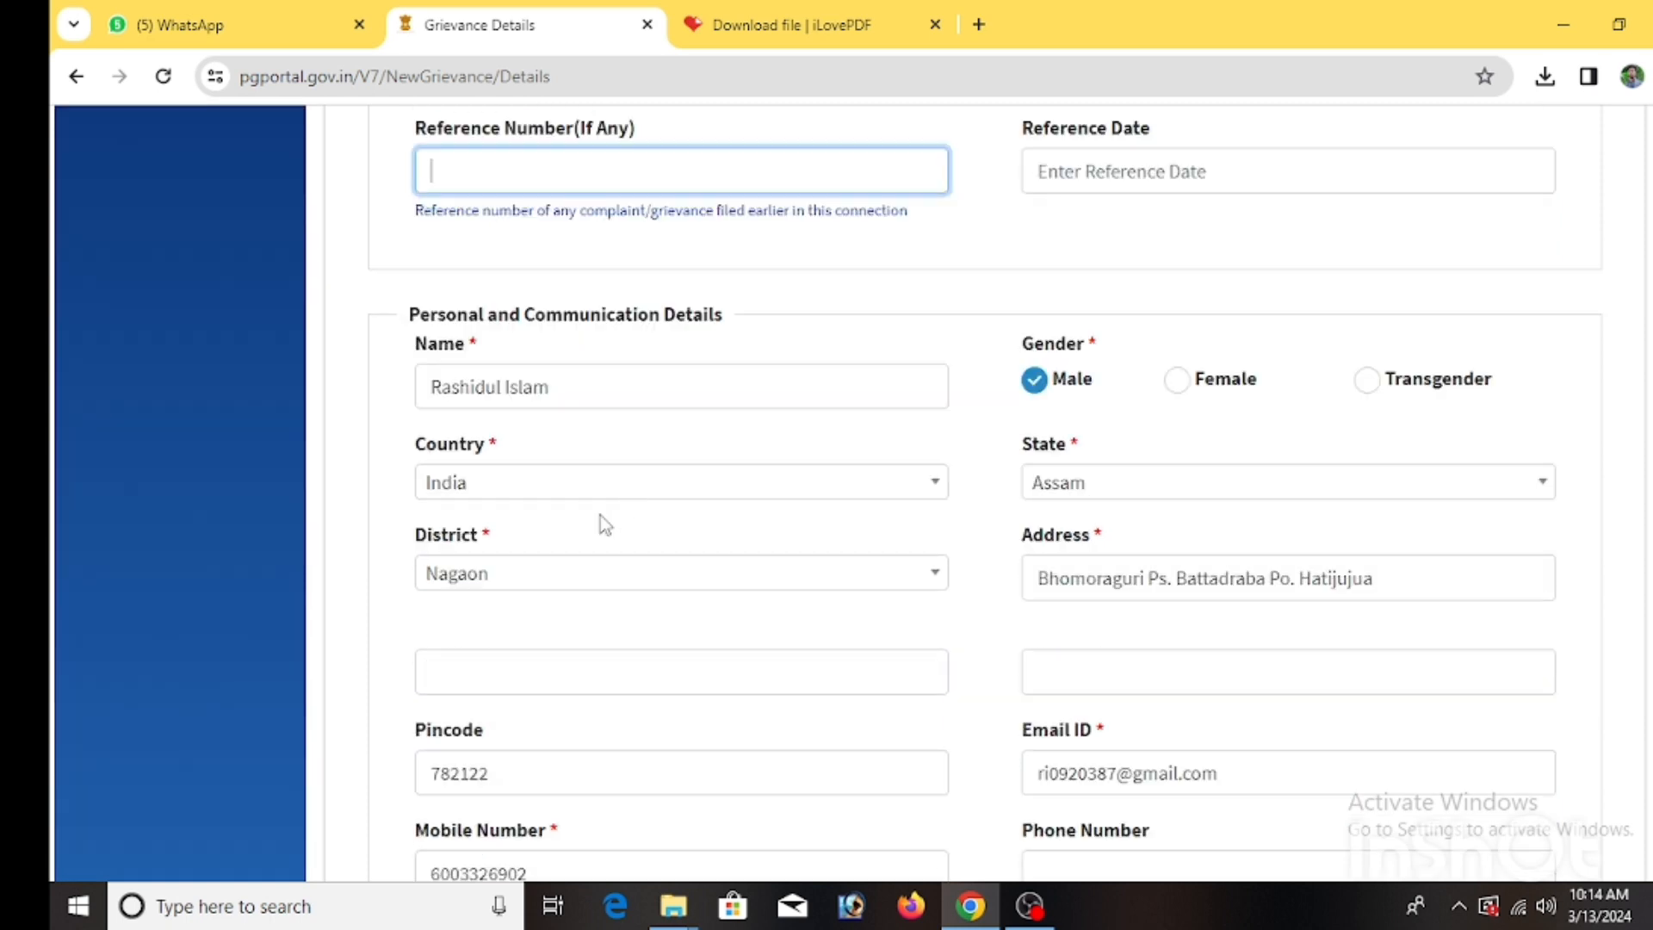
scroll(572, 527, up, 1)
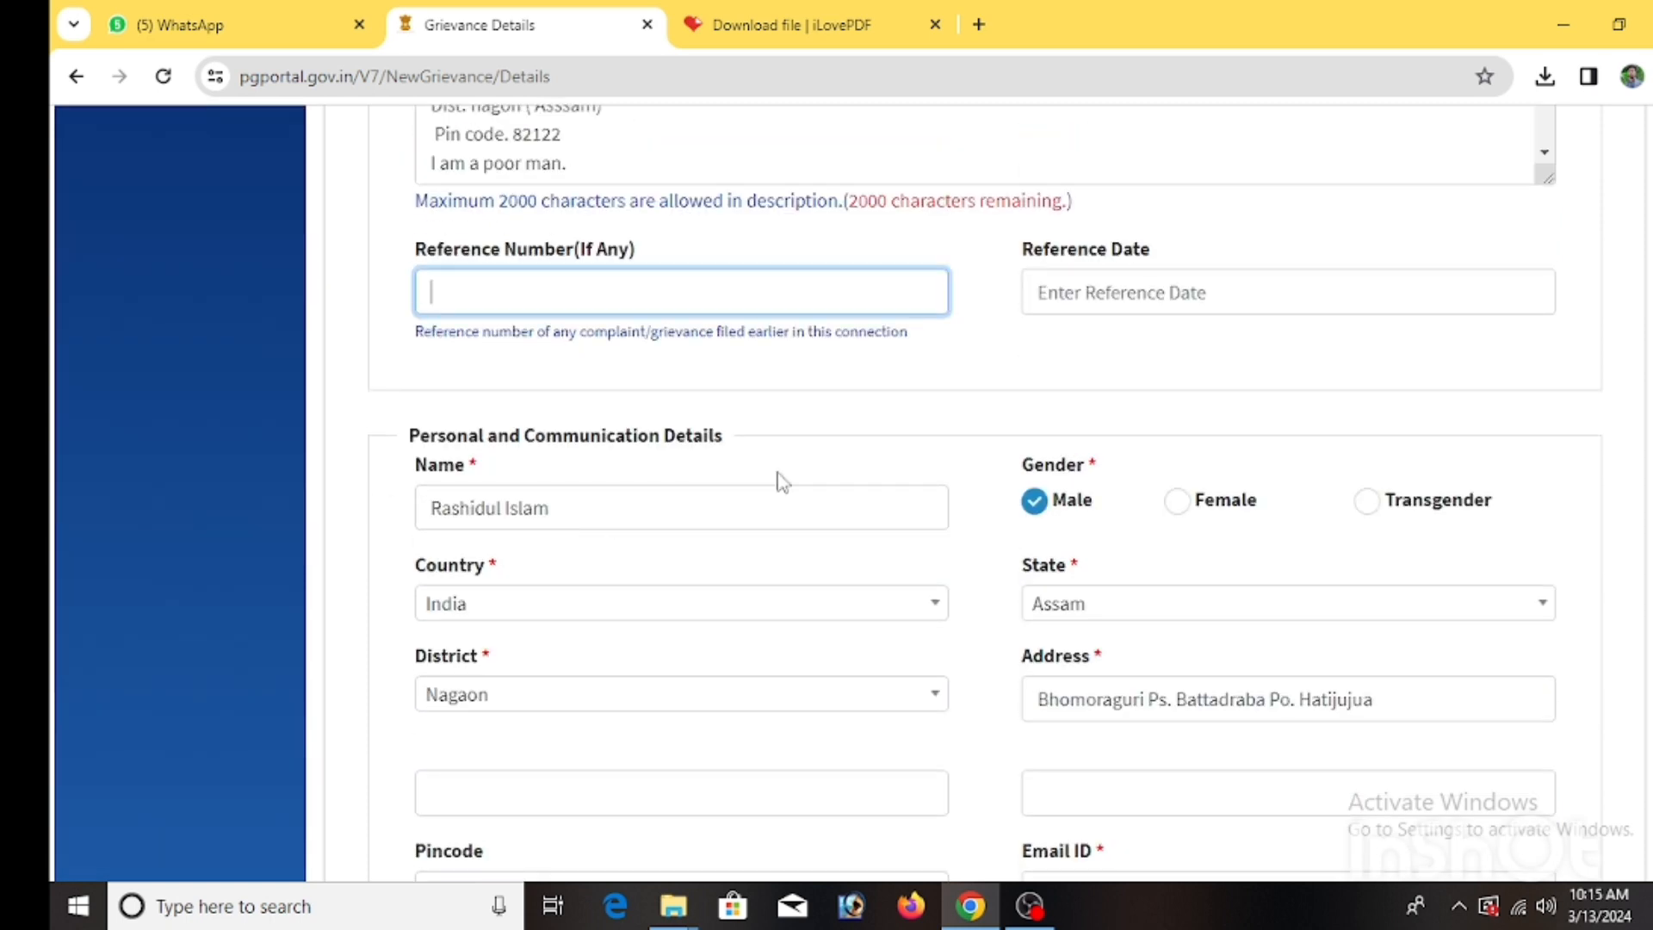
Mark the gender as Female and replace the Name field with the applicant's own name.
click(1177, 503)
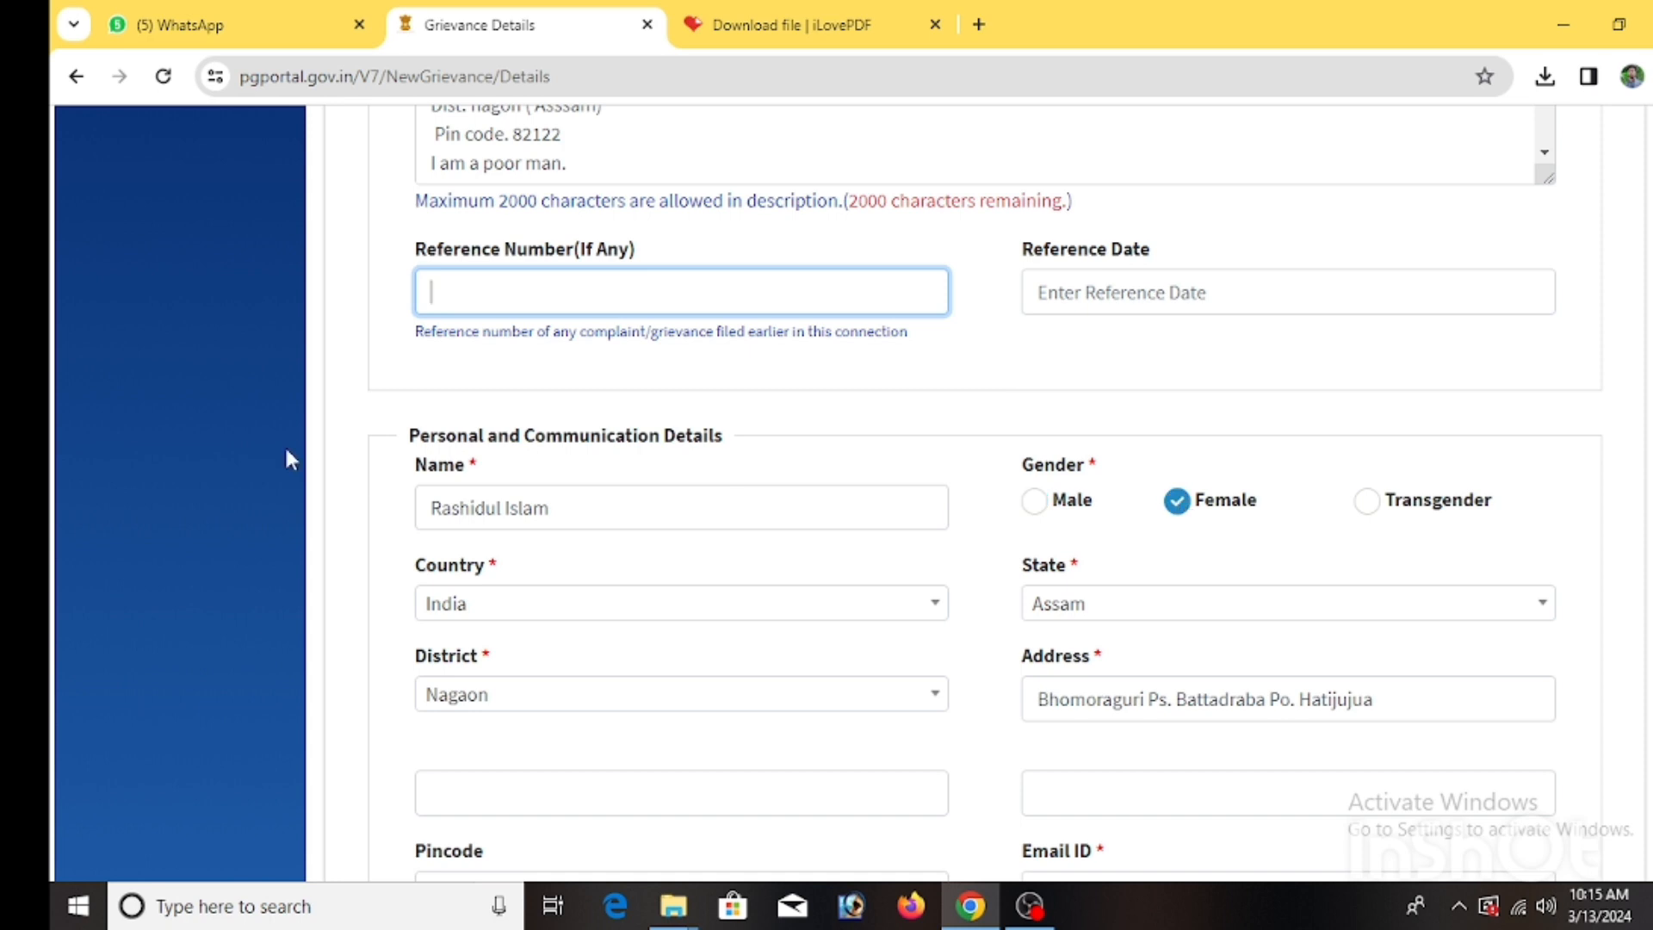
triple_click(597, 513)
key(BackSpace)
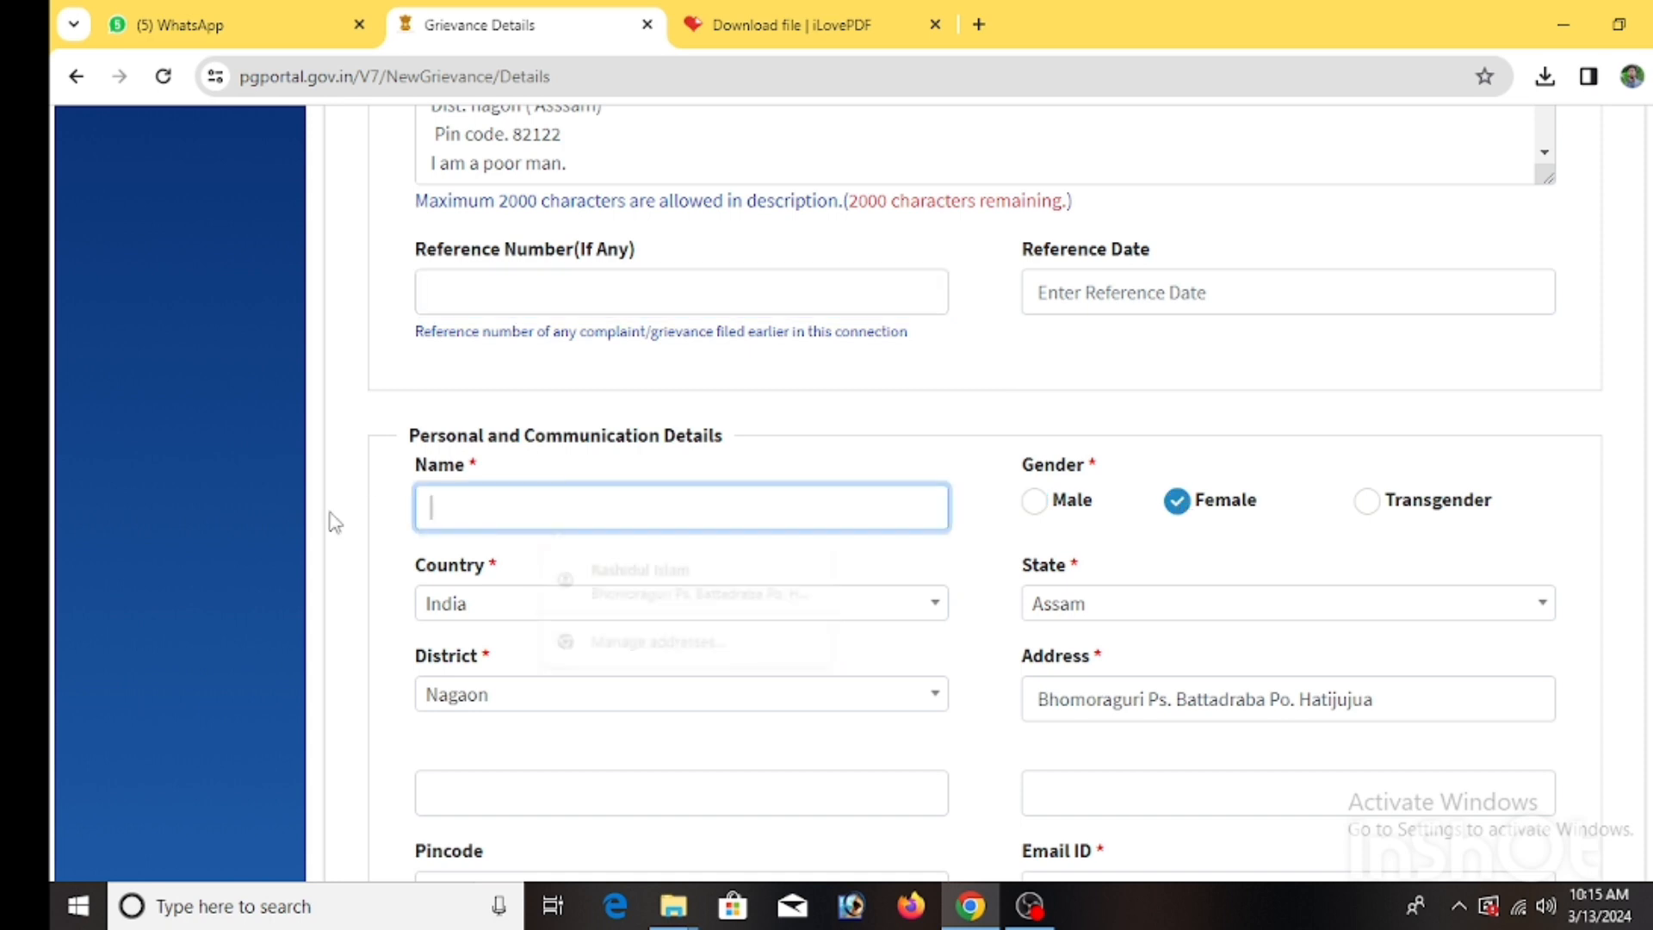
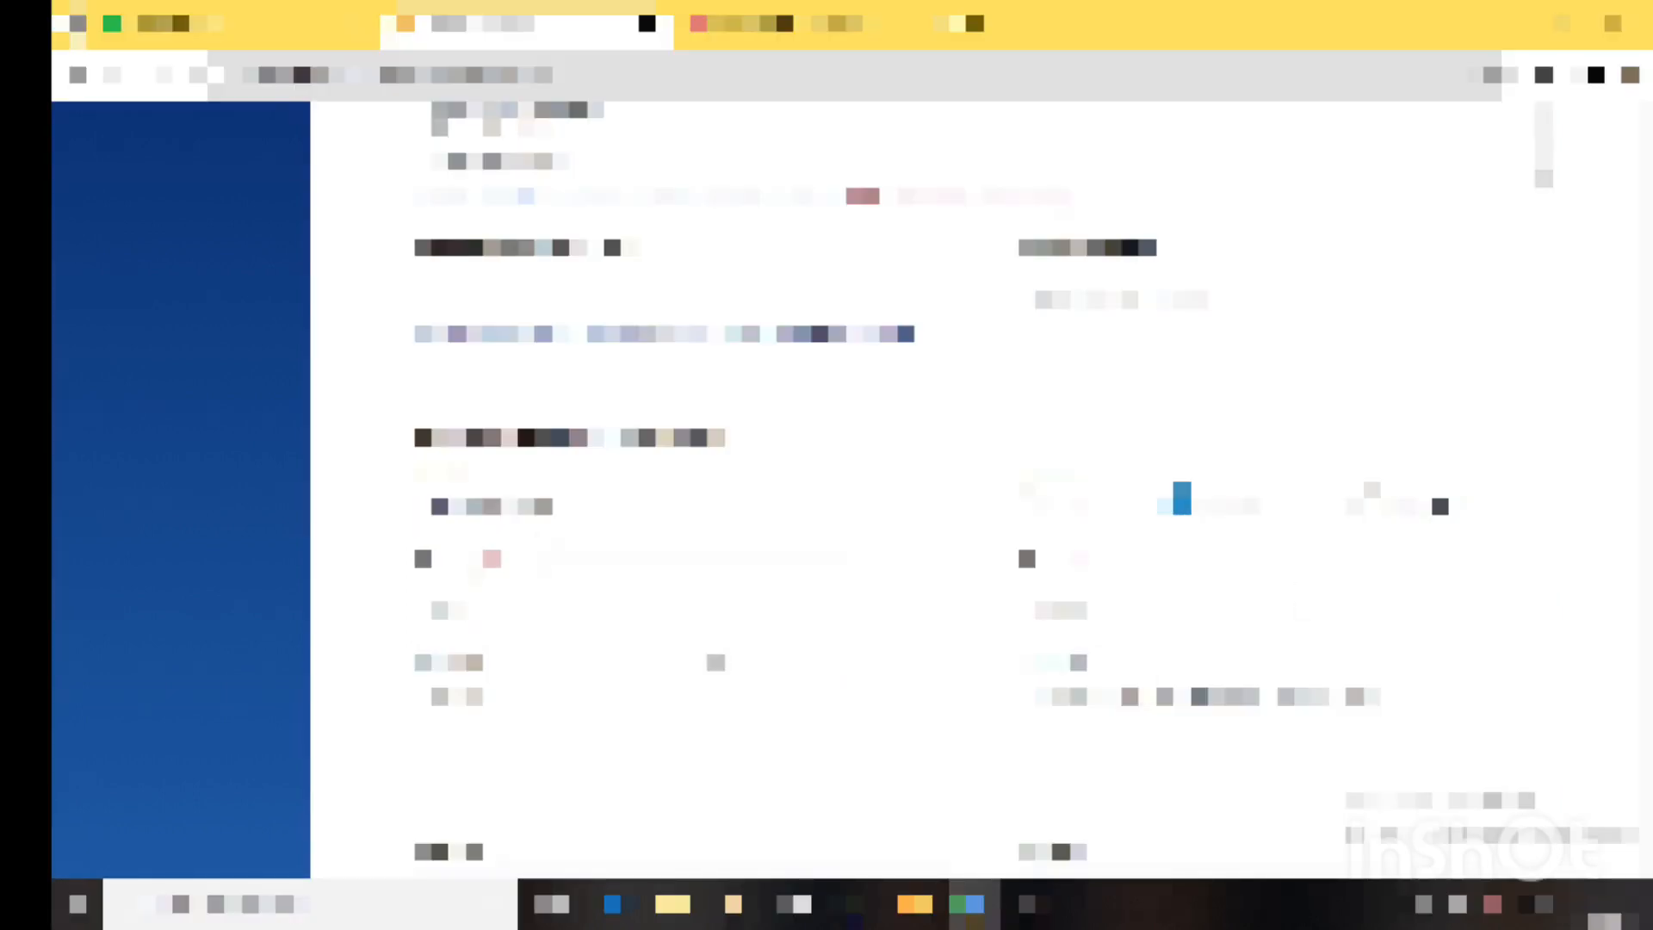
scroll(981, 491, down, 5)
scroll(981, 490, down, 2)
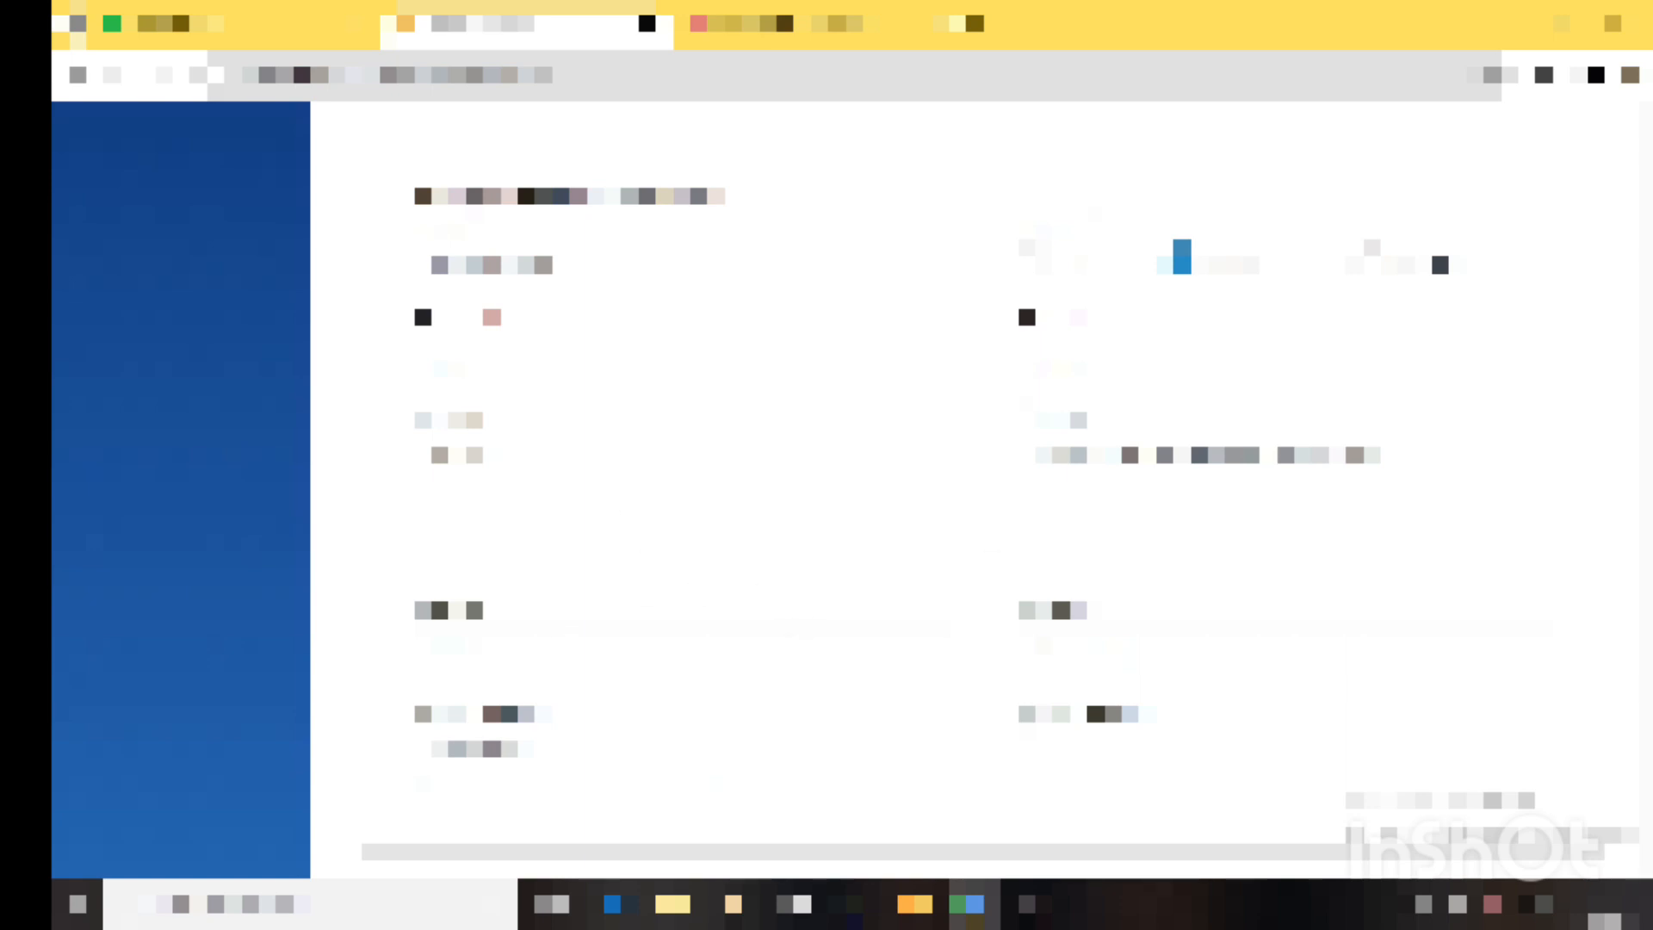
scroll(981, 491, down, 2)
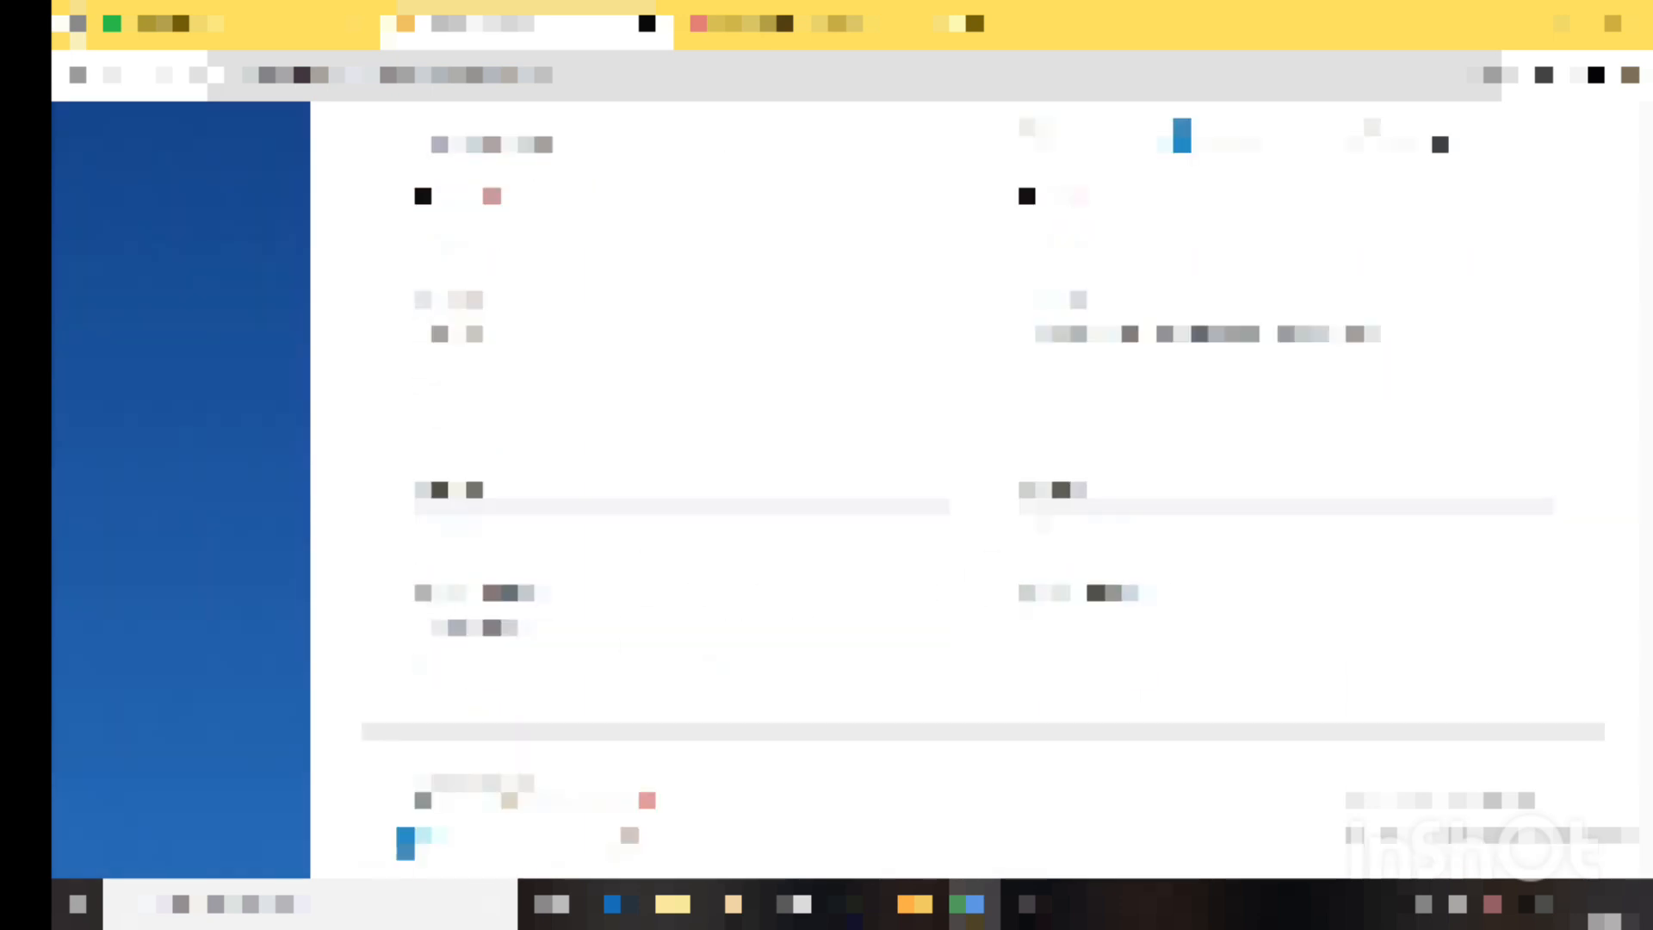
scroll(981, 491, down, 4)
mouse_move(482, 386)
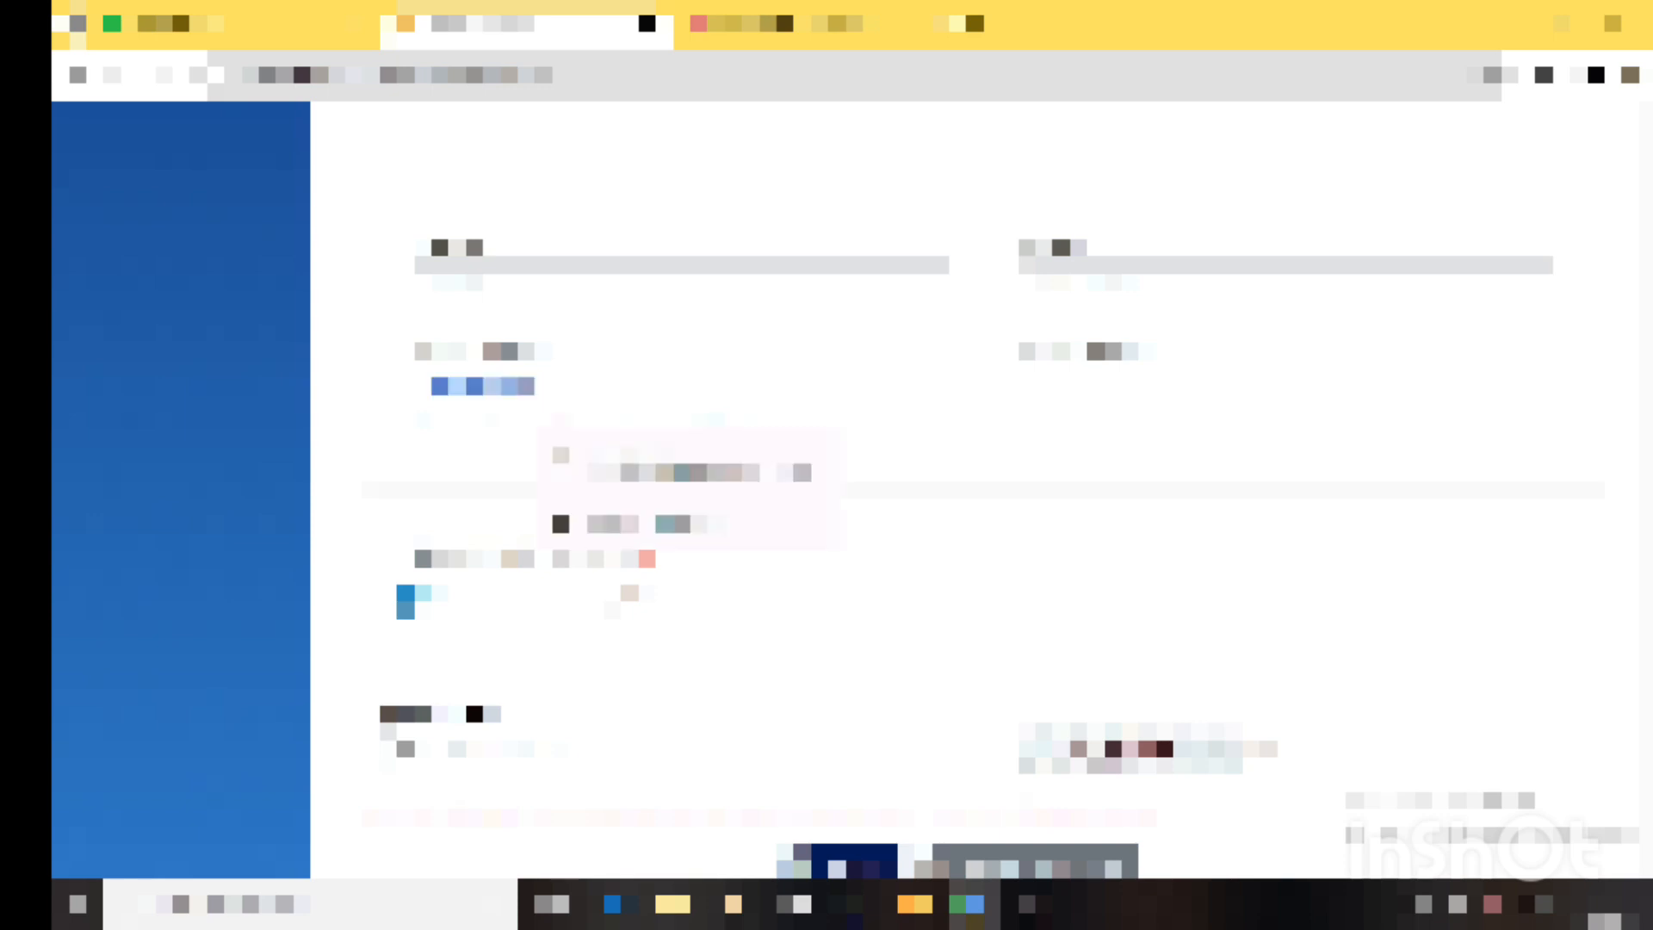